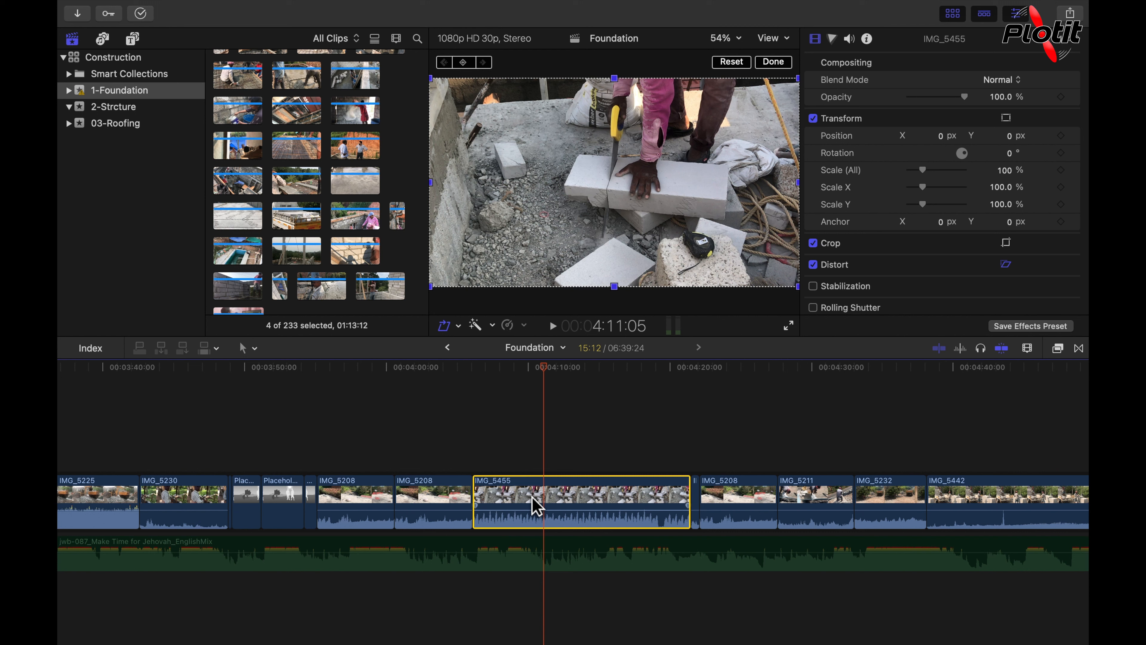
Select clips IMG_5455 and IMG_5208 in turn to compare their durations in the timeline
left_click(719, 501)
left_click(615, 502)
left_click(717, 502)
left_click(607, 503)
left_click(761, 511)
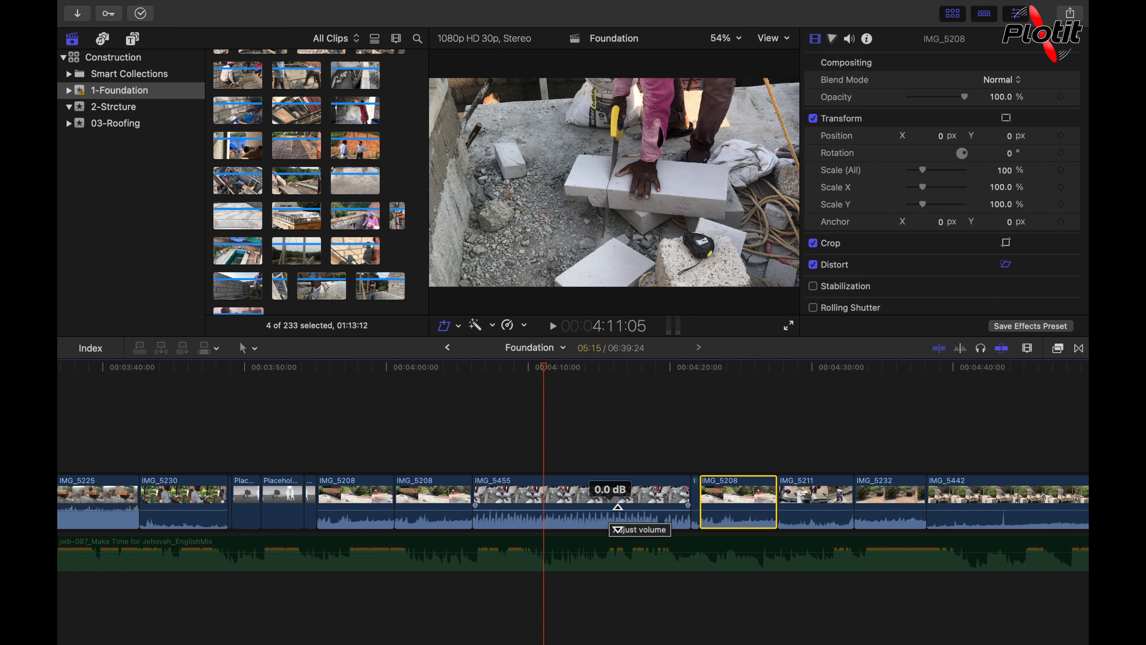
left_click(588, 504)
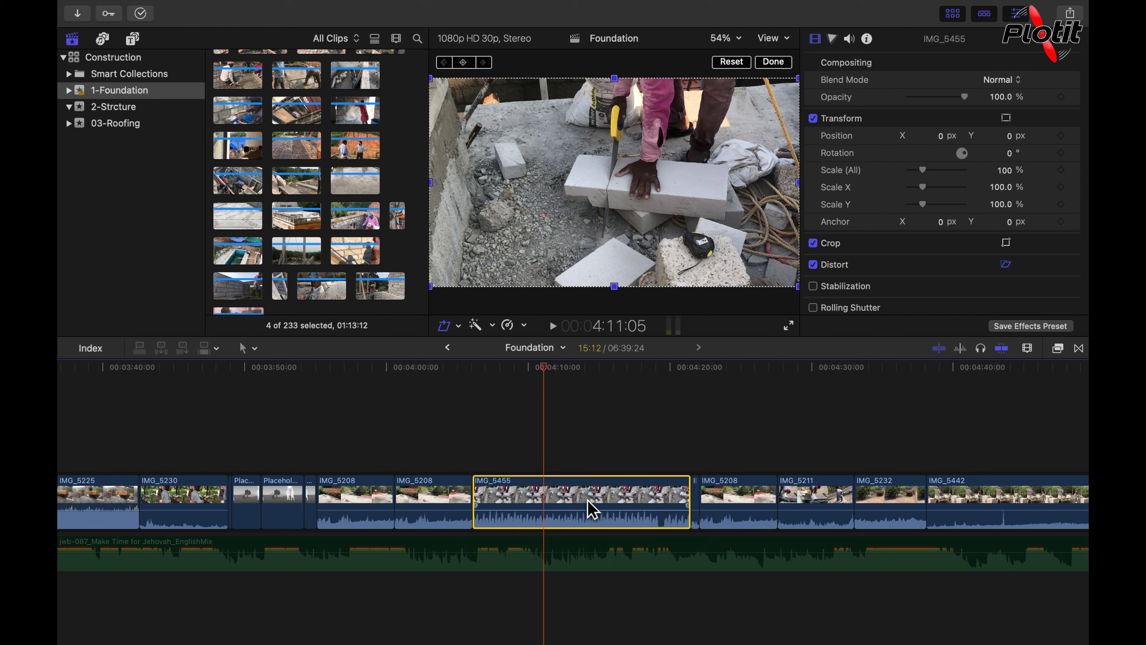
Move clip IMG_5455 ahead of the two IMG_5208 clips that precede it in the primary storyline
left_click(588, 501)
left_click_drag(588, 501, 1043, 508)
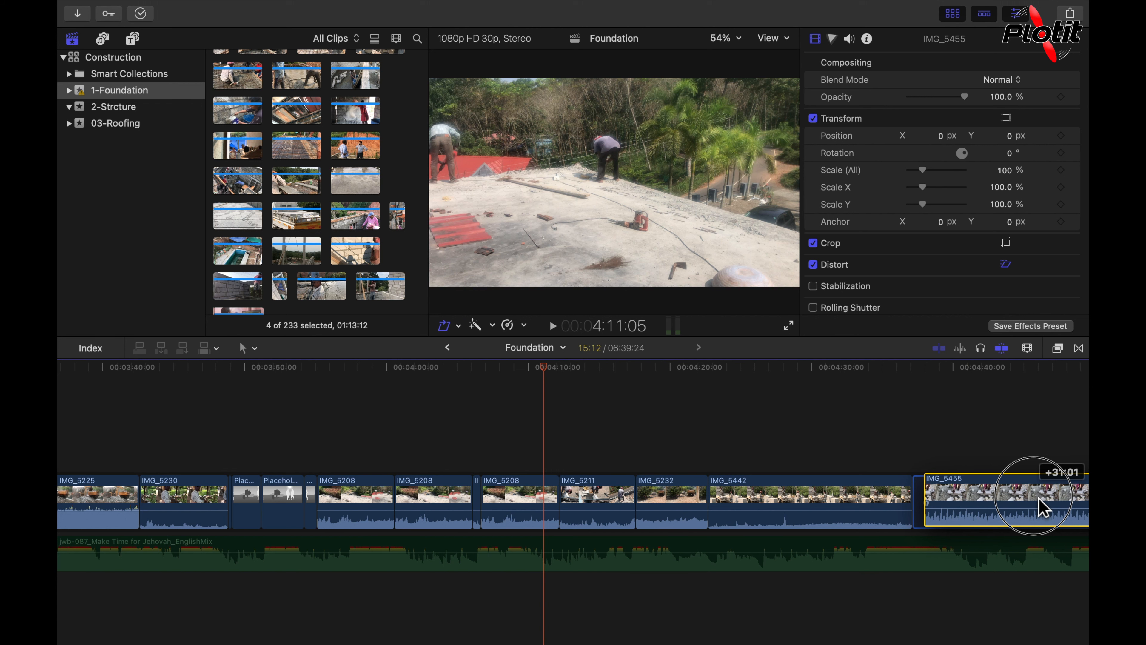
left_click_drag(1043, 508, 355, 514)
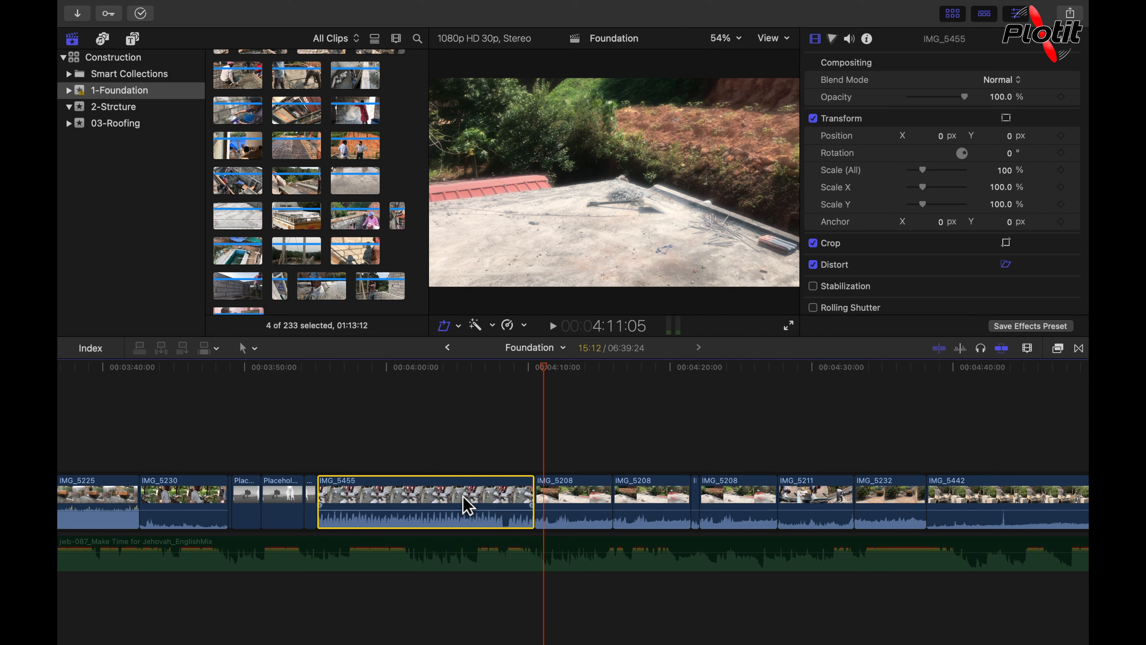
Annotate clip IMG_5455 with the on-screen text "15s12f" and the IMG_5208 clip following it with "5s15f"
key("ctrl+d")
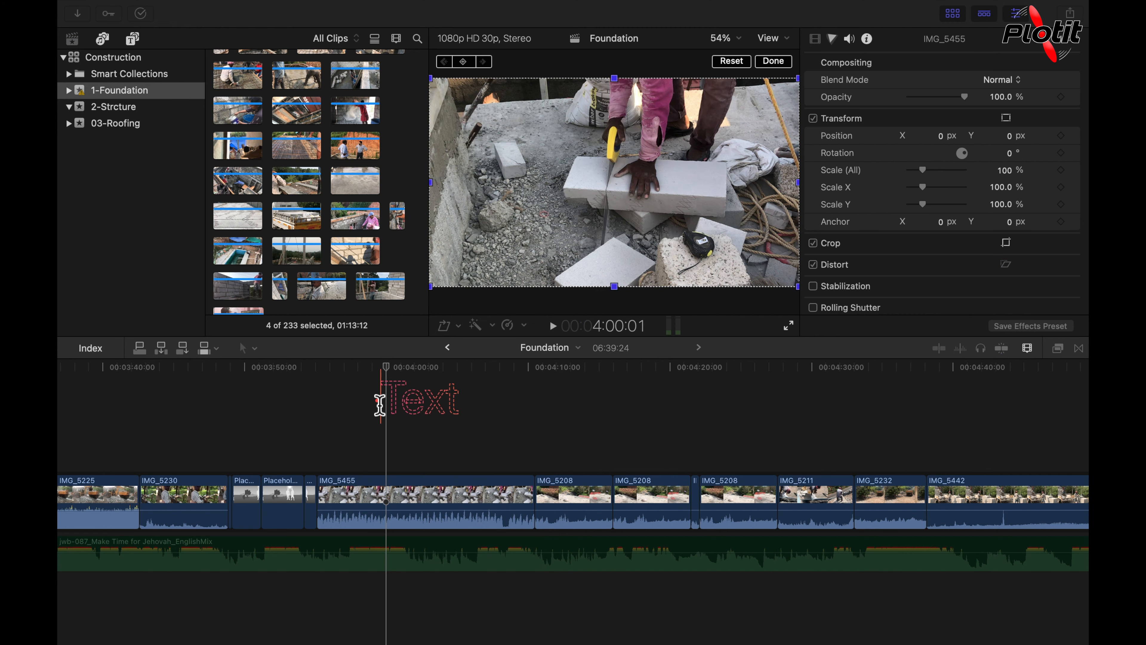
type("15s")
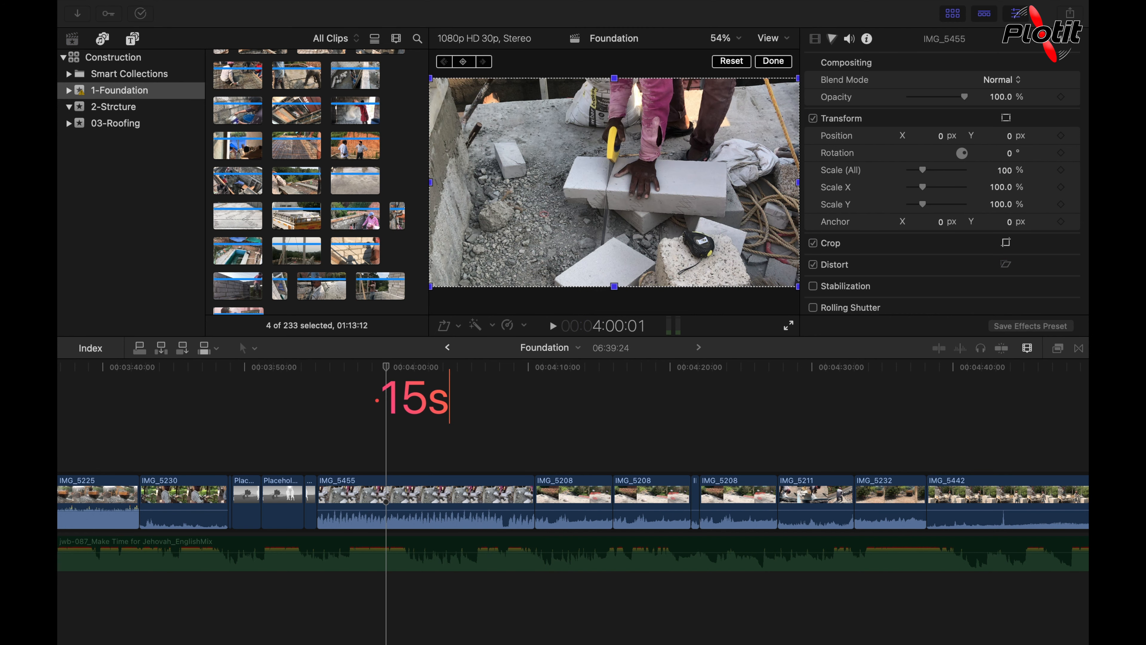
type("12f")
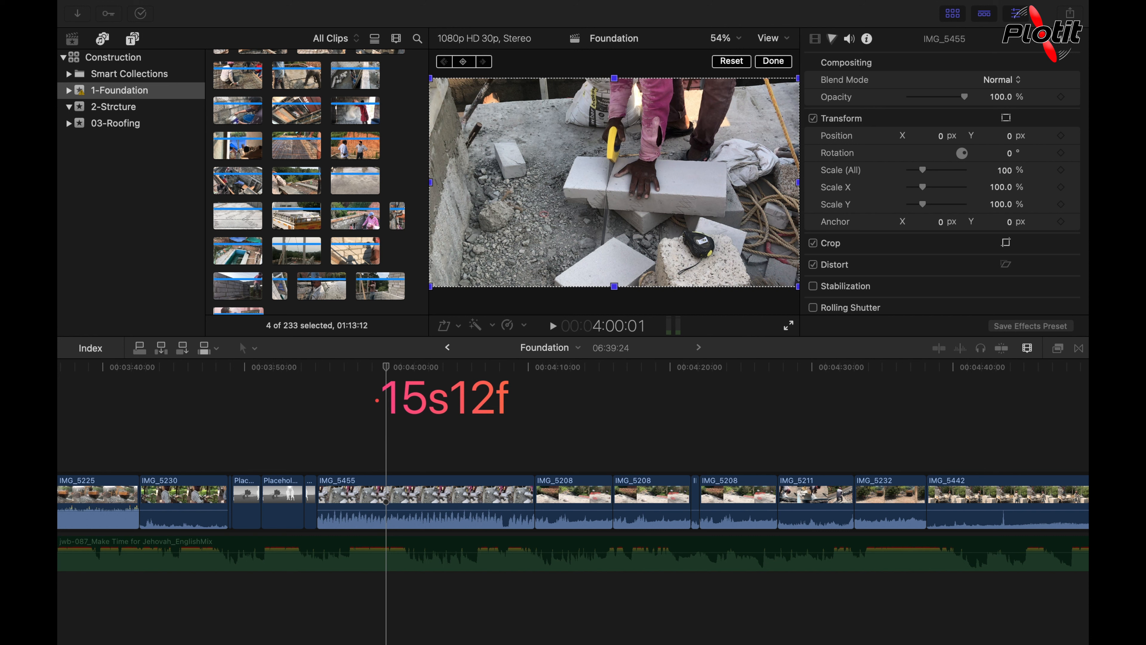
left_click(440, 512)
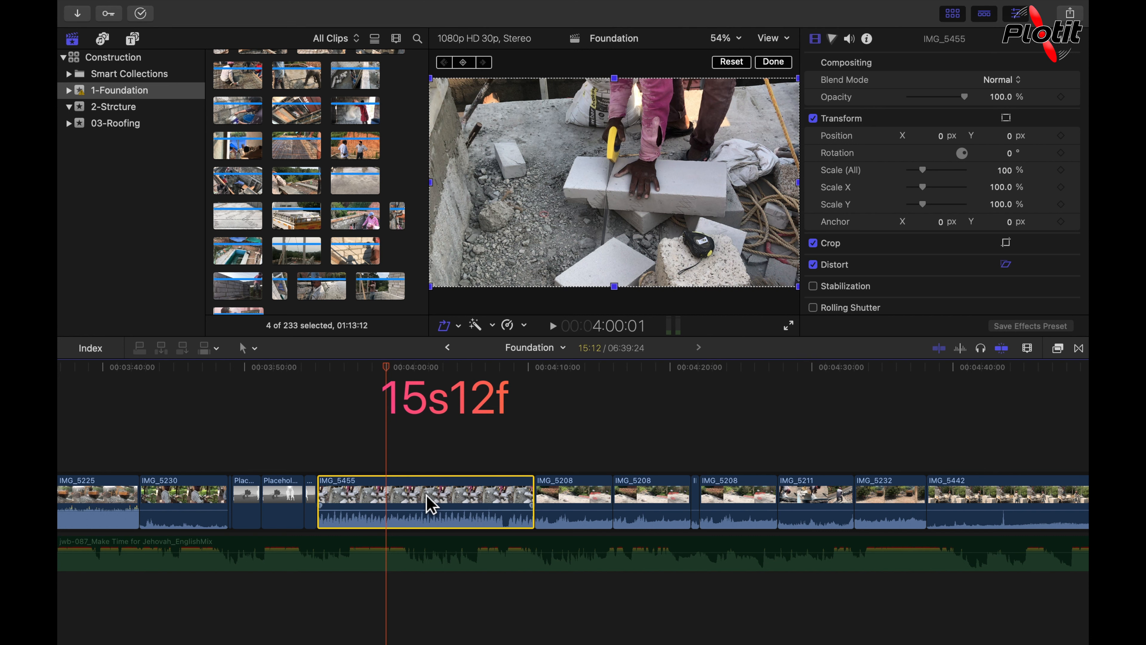
left_click(589, 501)
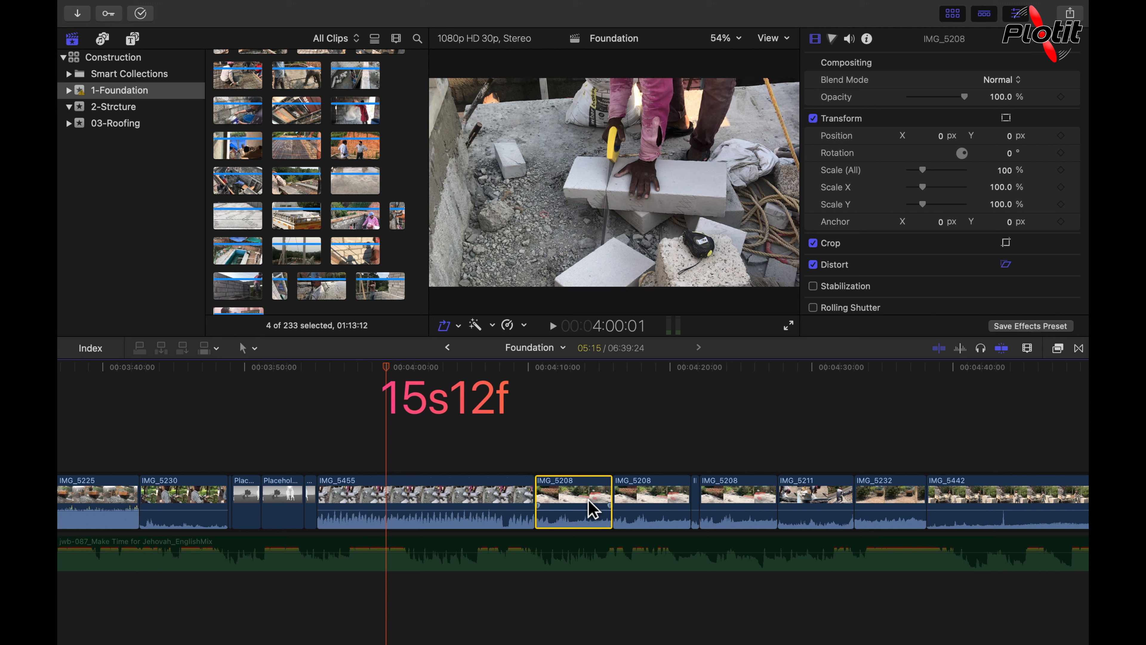
key("ctrl+d")
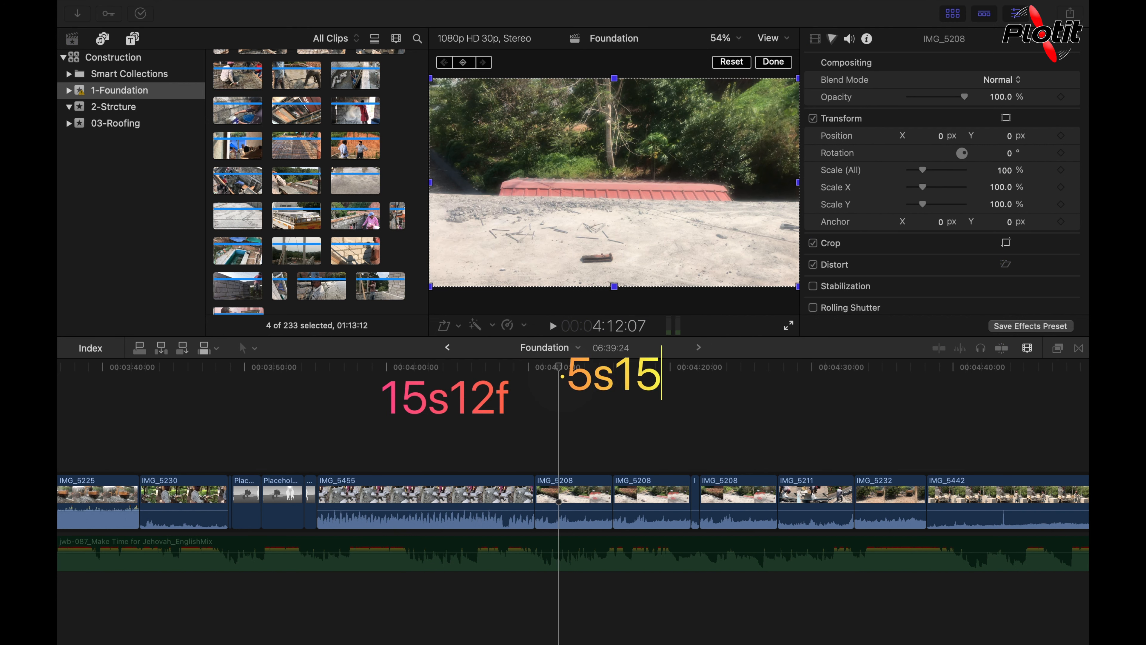
Try shortening clip IMG_5455 by 7:00 through its duration value
left_click(417, 496)
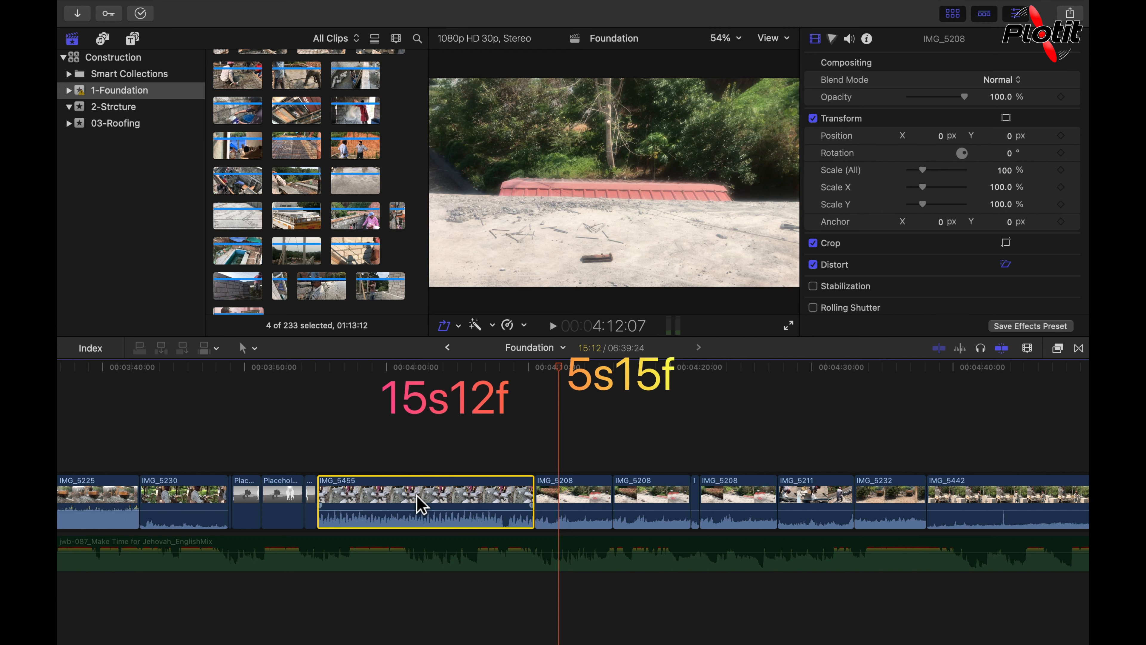
left_click(583, 505)
left_click(490, 504)
key("ctrl+d")
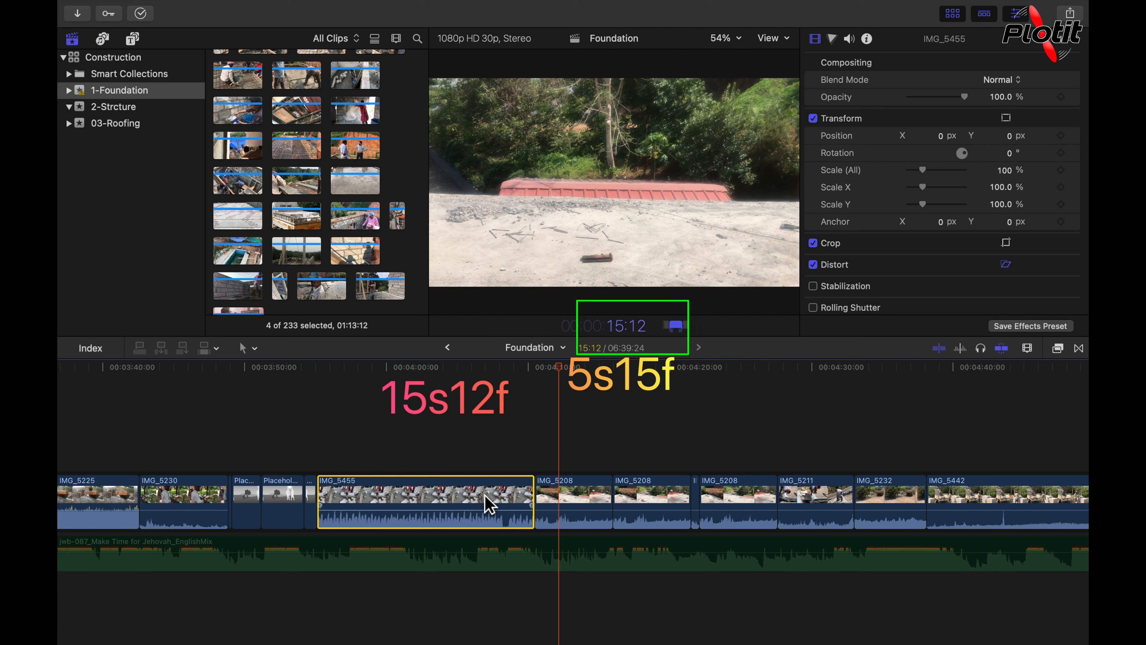
type("-")
type("700")
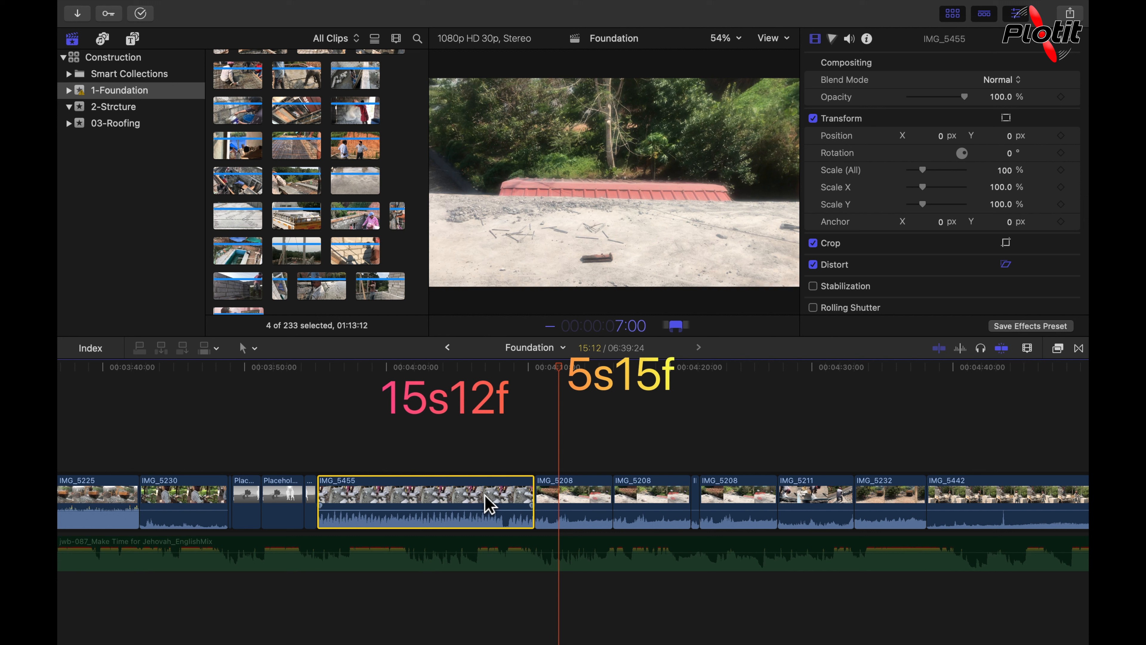
key("Return")
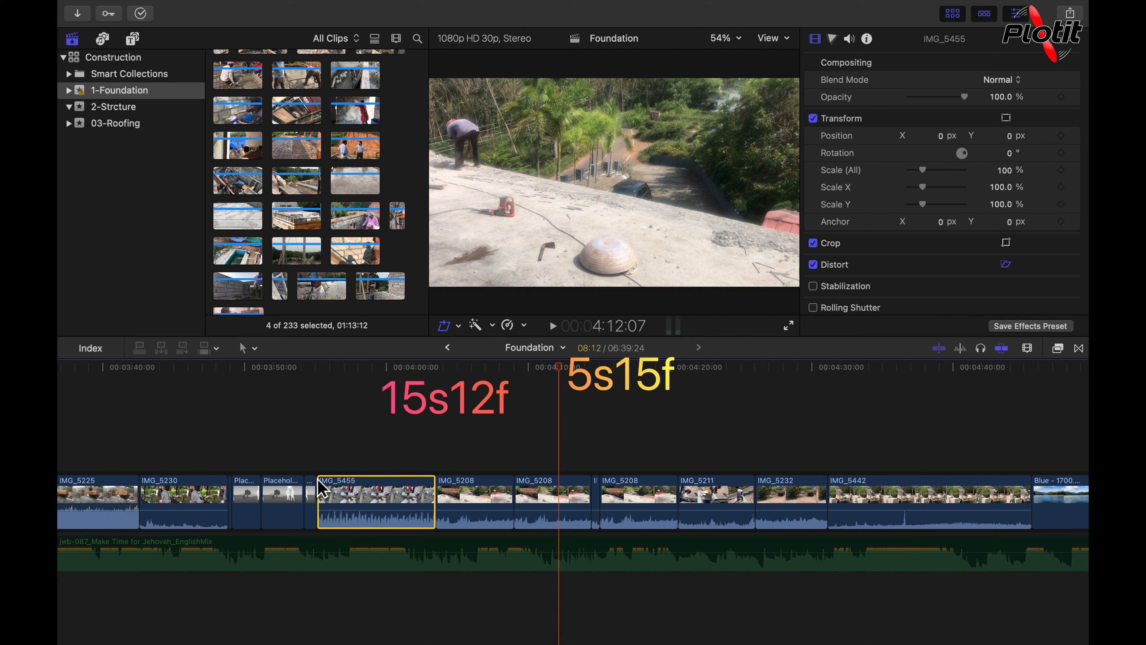
key("super+z")
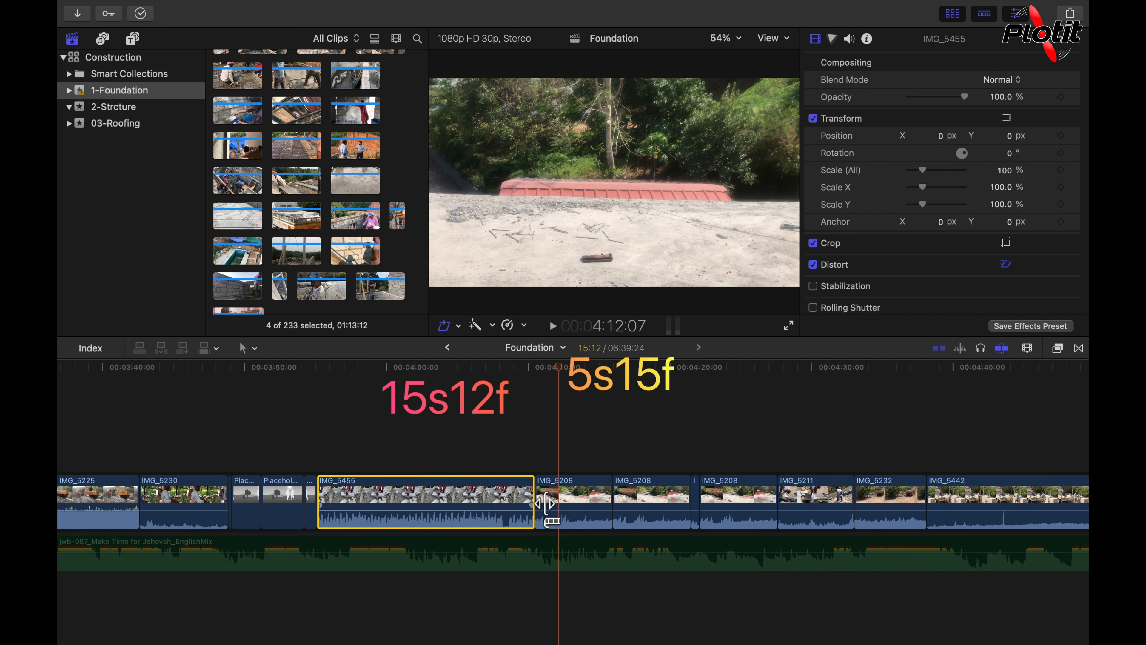
Try trimming the end of clip IMG_5455 earlier by hand
left_click_drag(540, 504, 454, 505)
key("super+z")
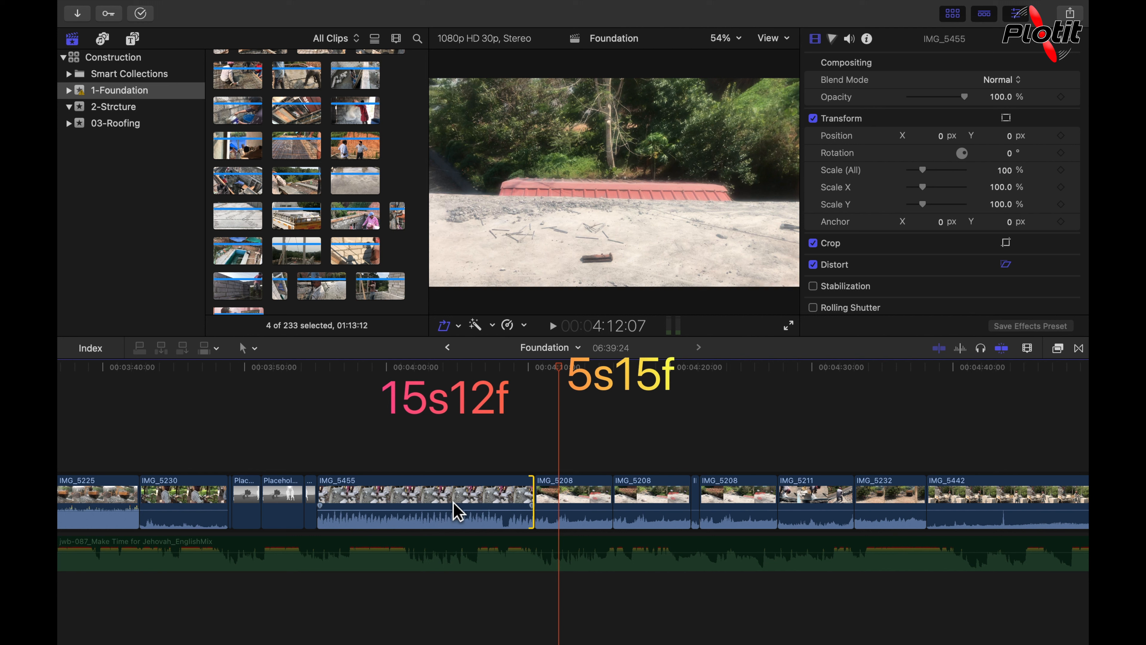
Shorten clip IMG_5455 by 7:00 by entering a relative duration change
left_click(424, 497)
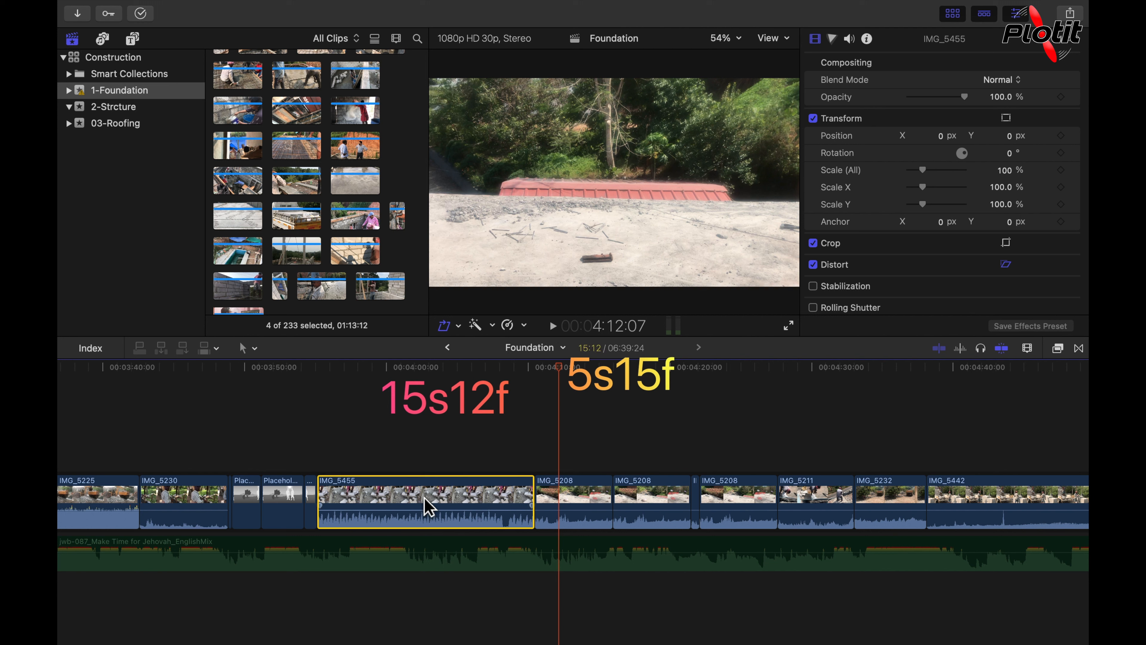
key("ctrl+d")
type("-")
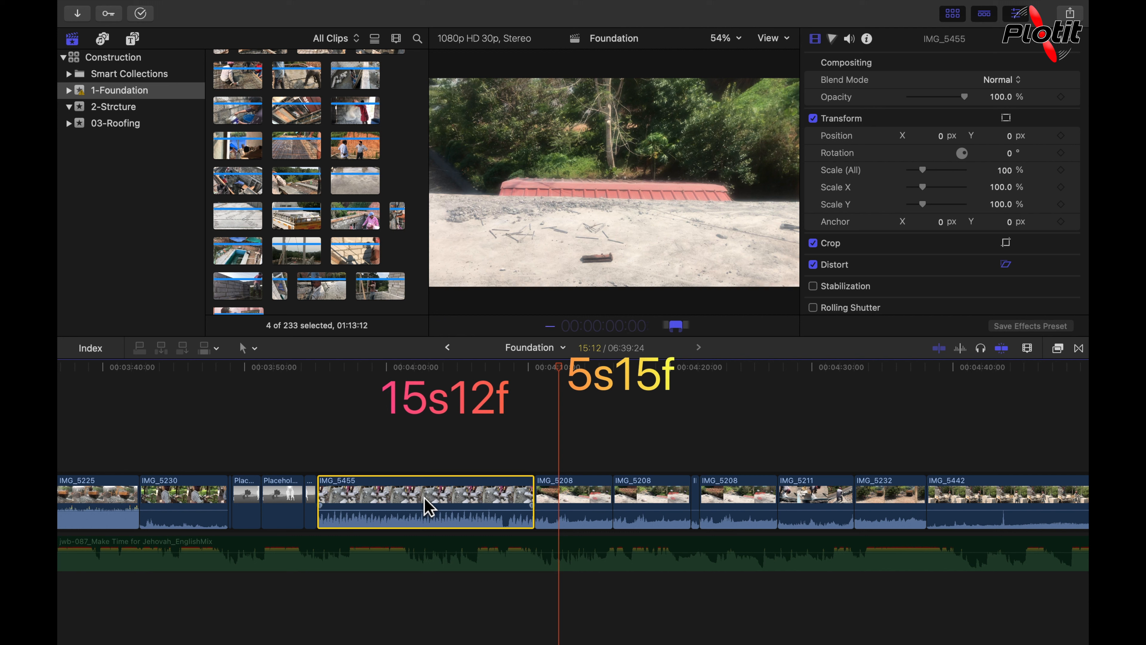
type("7")
type("00")
key("Return")
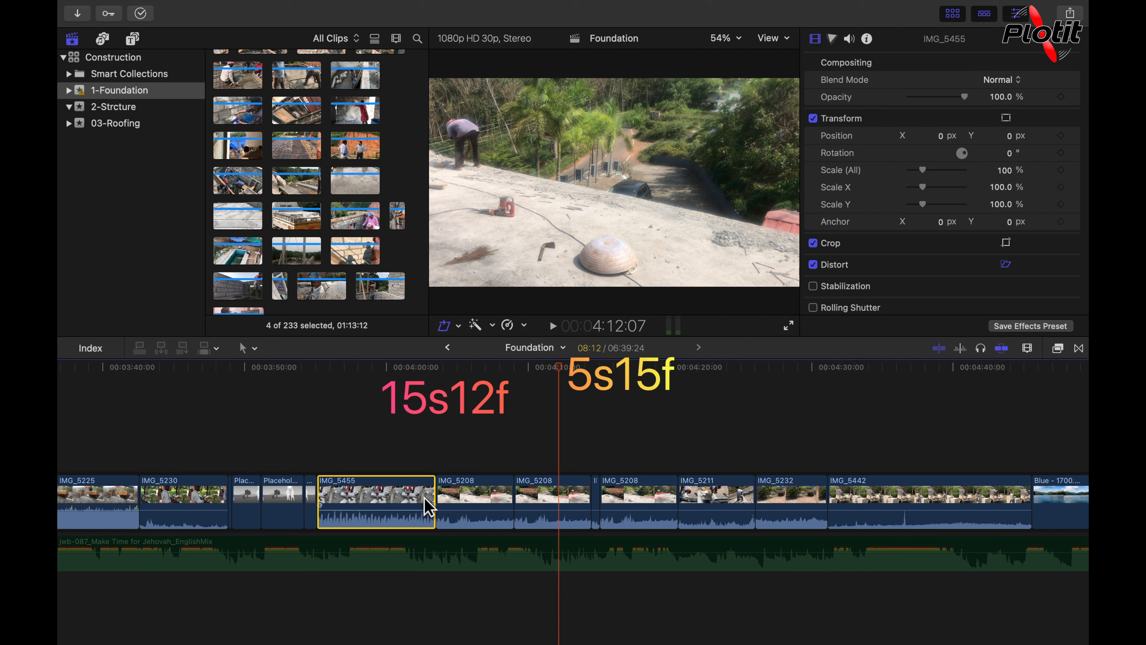
Lengthen clip IMG_5455 by 7:00 with a relative duration change
key("ctrl+d")
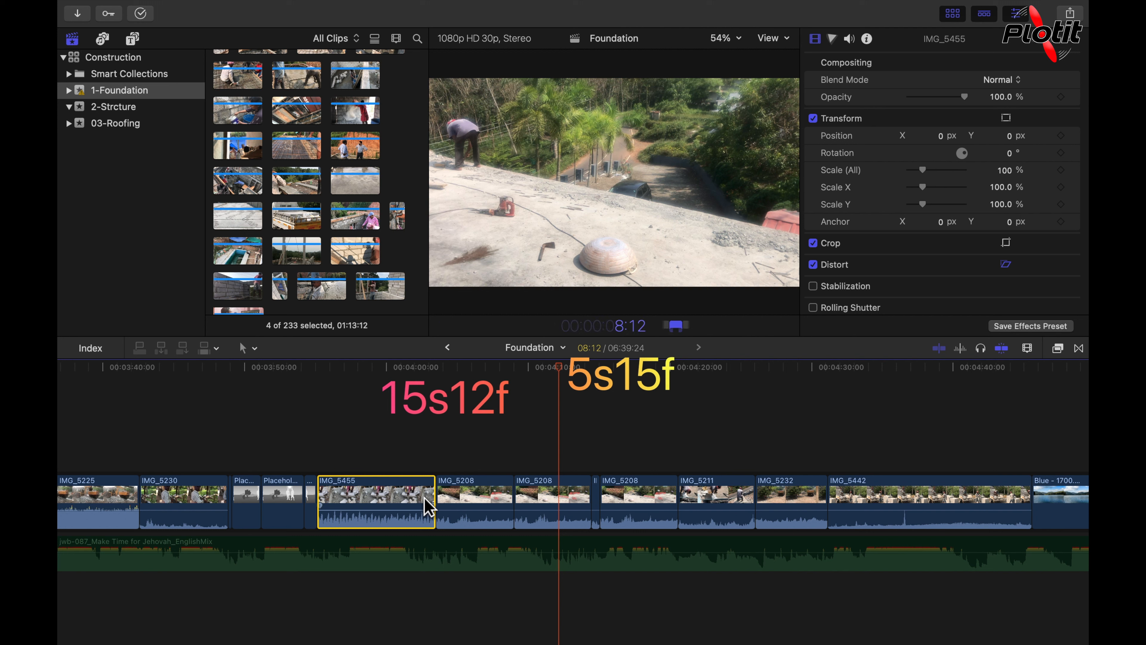
type("+700")
key("Return")
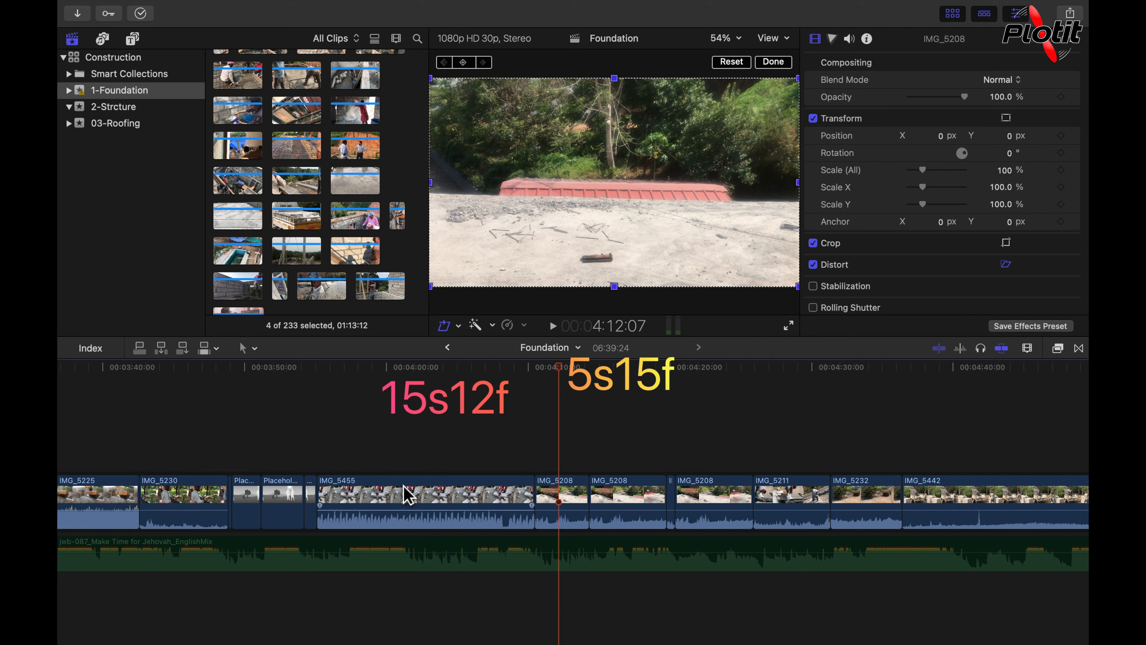
Slide clip IMG_5455 earlier between its neighbouring clips with a timecode offset of -3:00
left_click(379, 535)
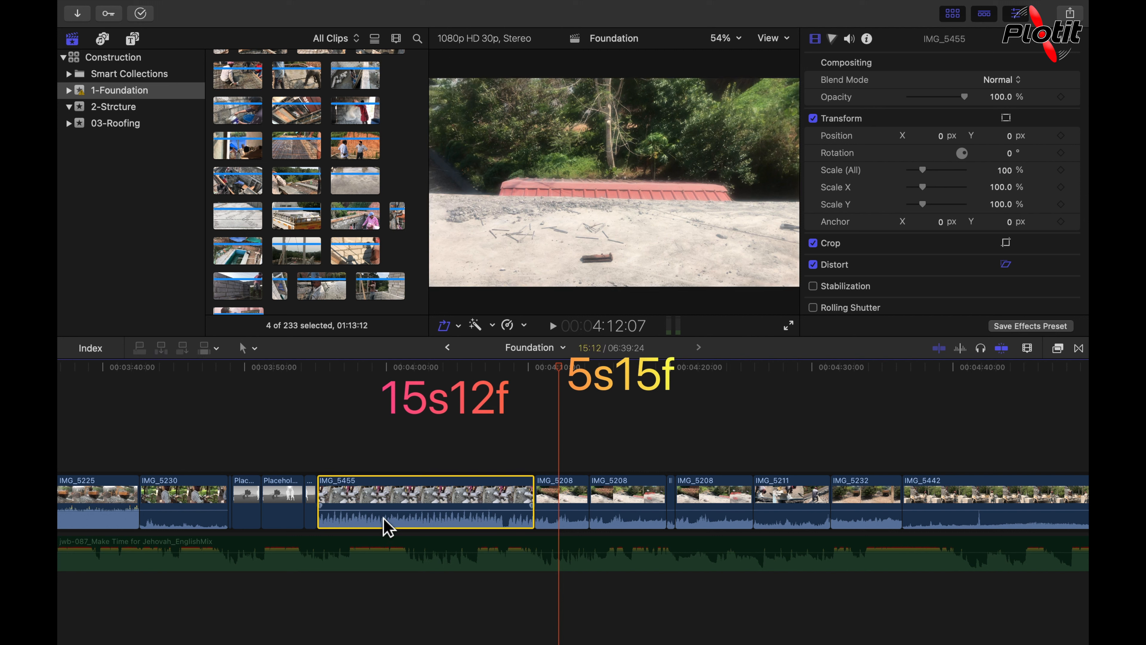
key("ctrl+d")
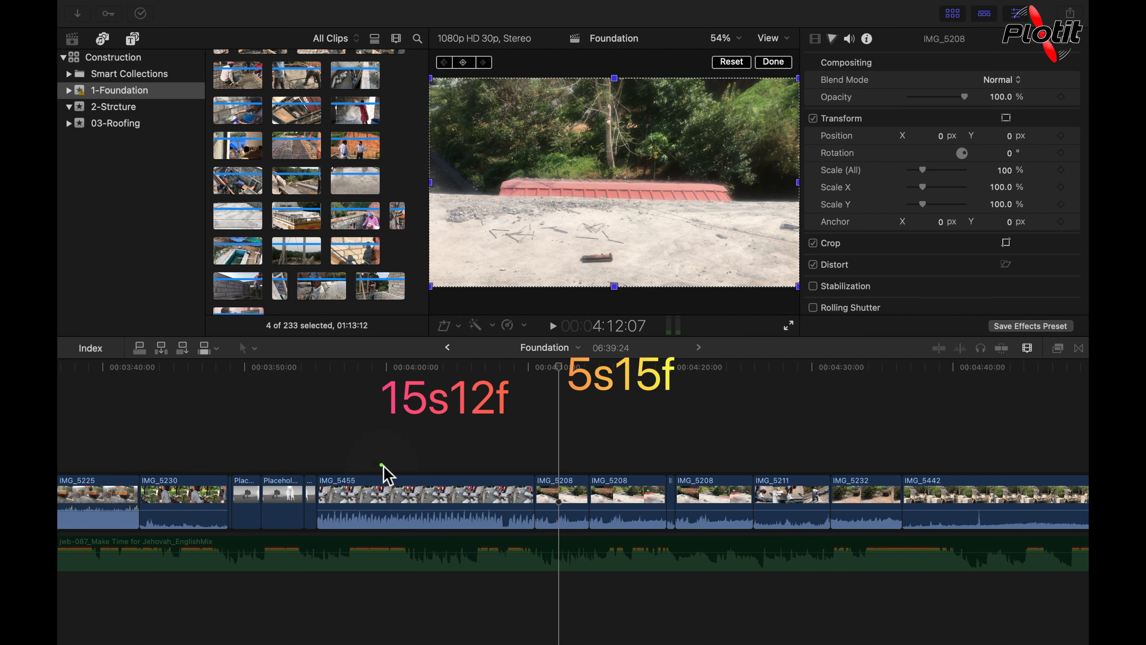
left_click_drag(382, 464, 416, 432)
left_click(396, 508)
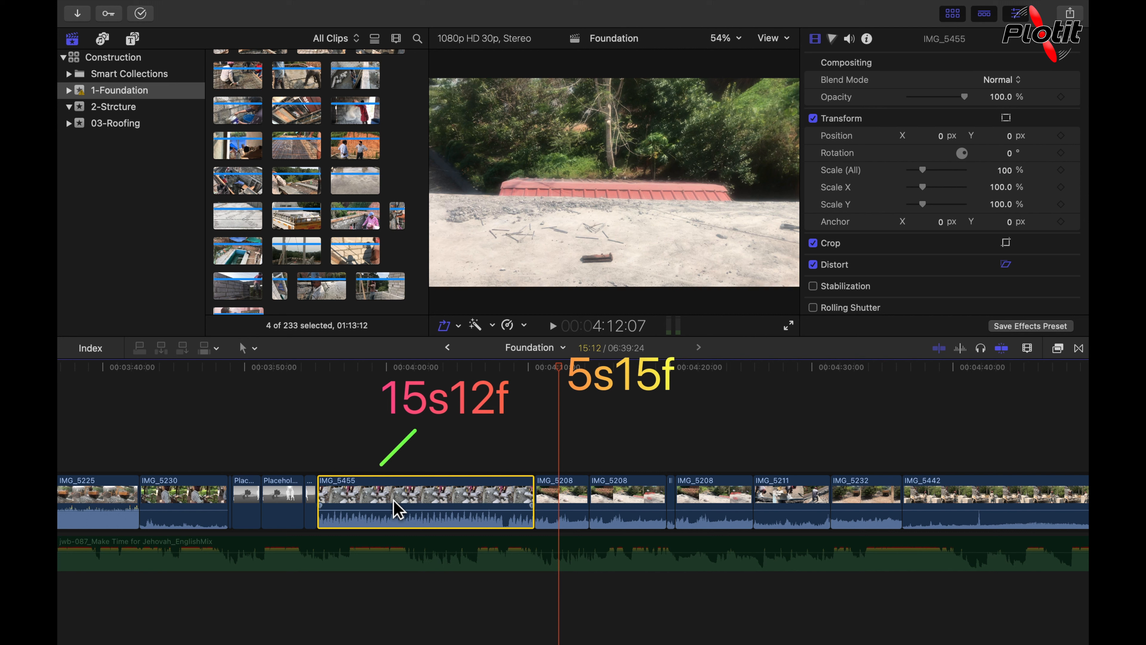
key("minus")
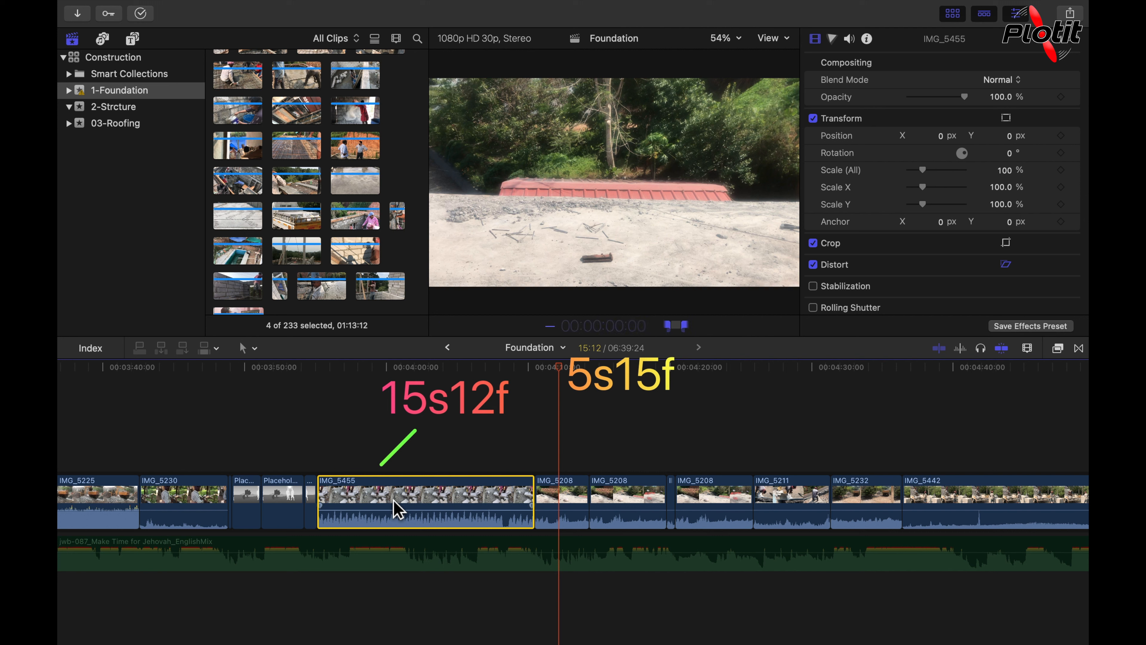
type("300")
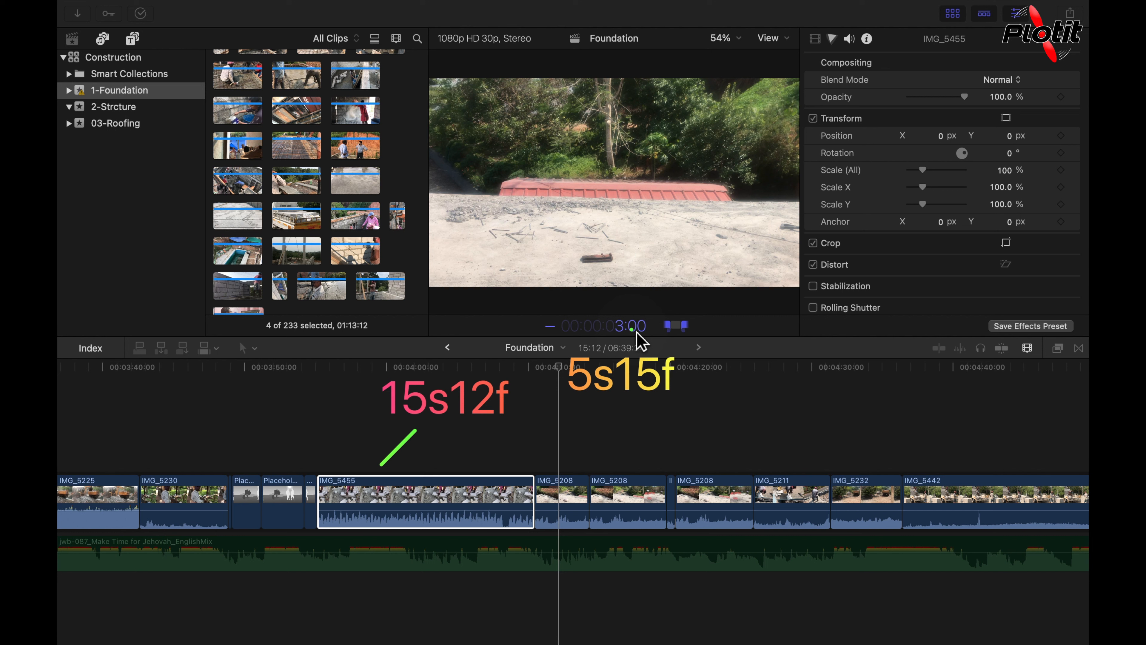
left_click(370, 508)
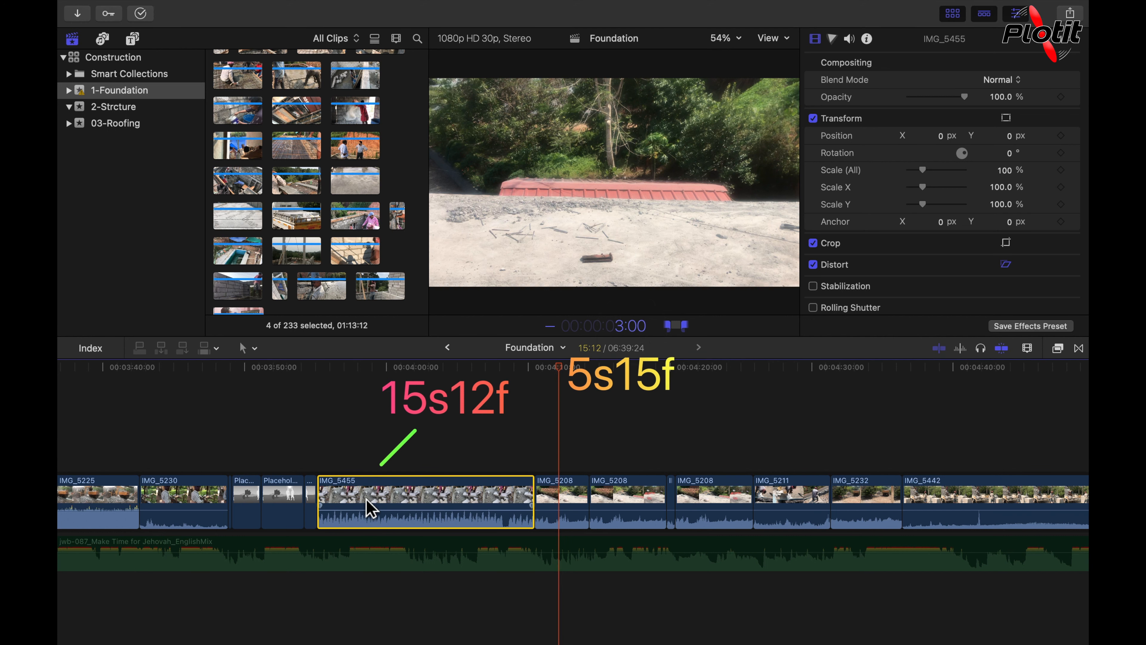
key("Return")
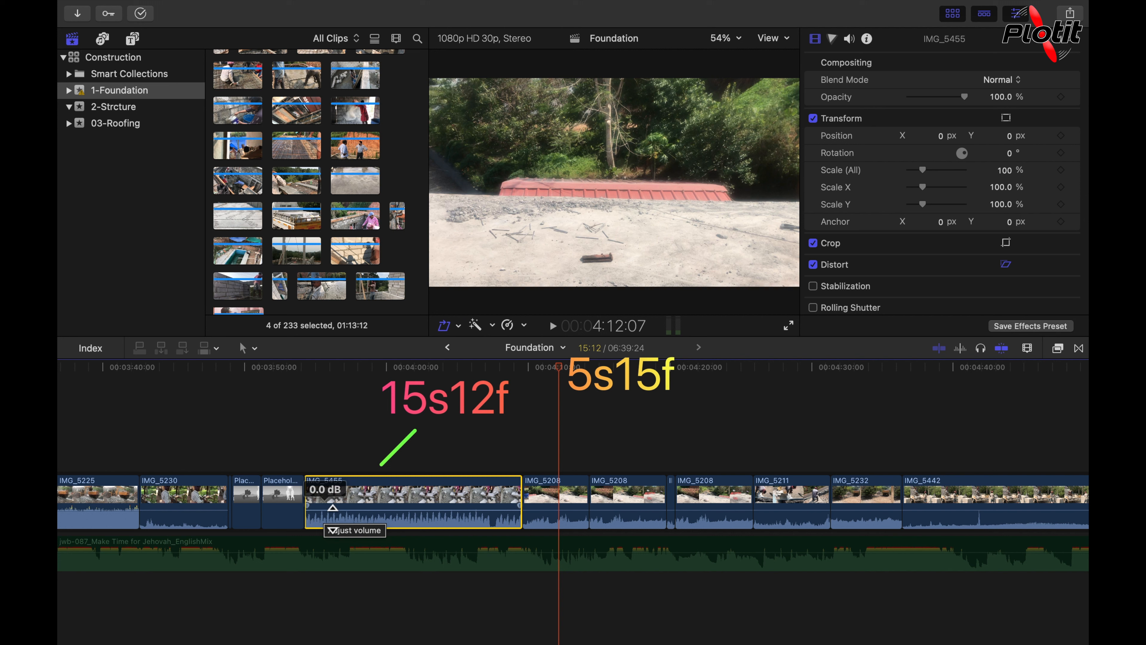
Slide clip IMG_5455 later between its neighbours with a timecode offset of +3:00
left_click(405, 500)
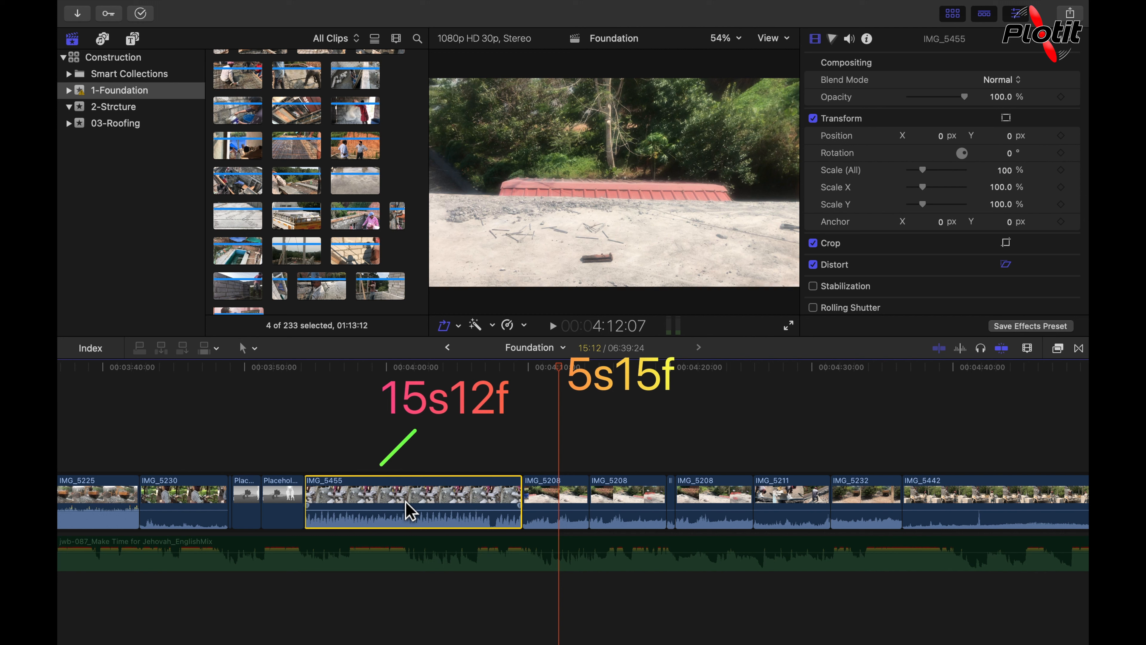
key("plus")
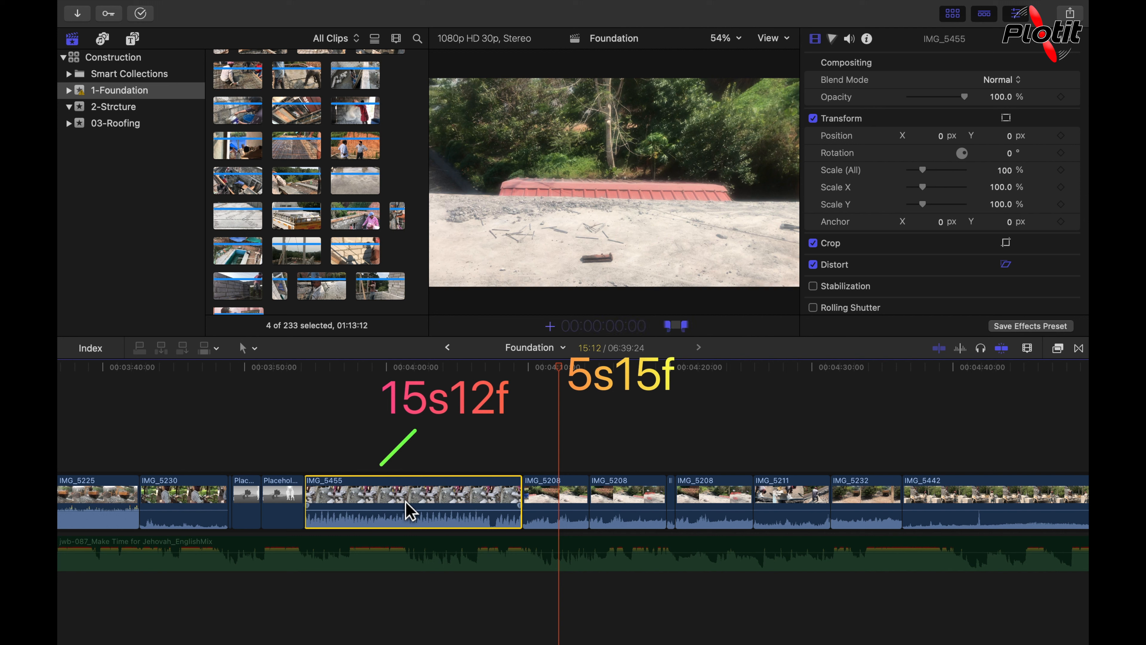
type("300")
key("Return")
left_click(321, 491)
left_click(399, 498)
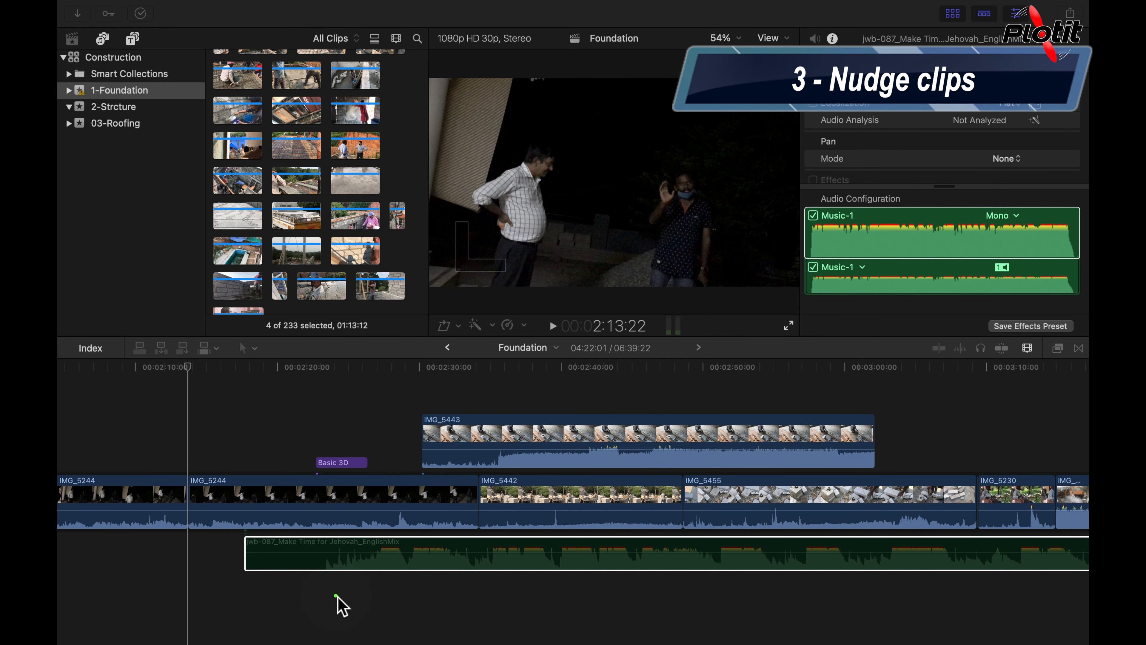
Move the connected clip IMG_5443 later so that it starts where IMG_5442 begins below it
left_click(506, 439)
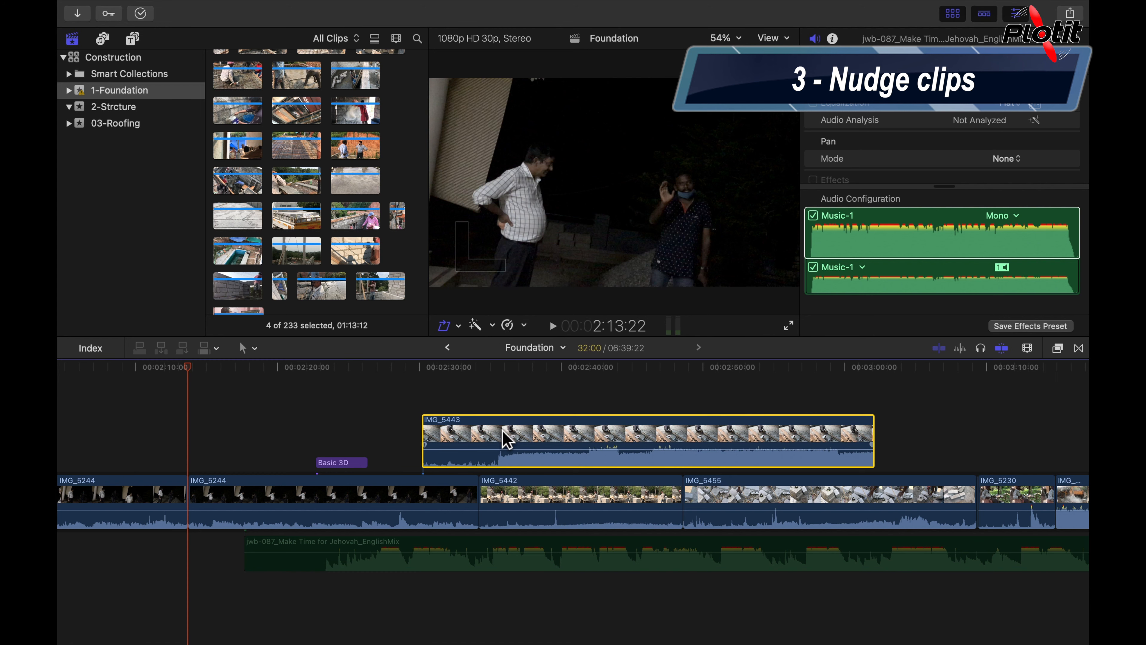
mouse_move(504, 434)
left_mouse_down()
mouse_move(593, 440)
mouse_move(515, 432)
left_mouse_up()
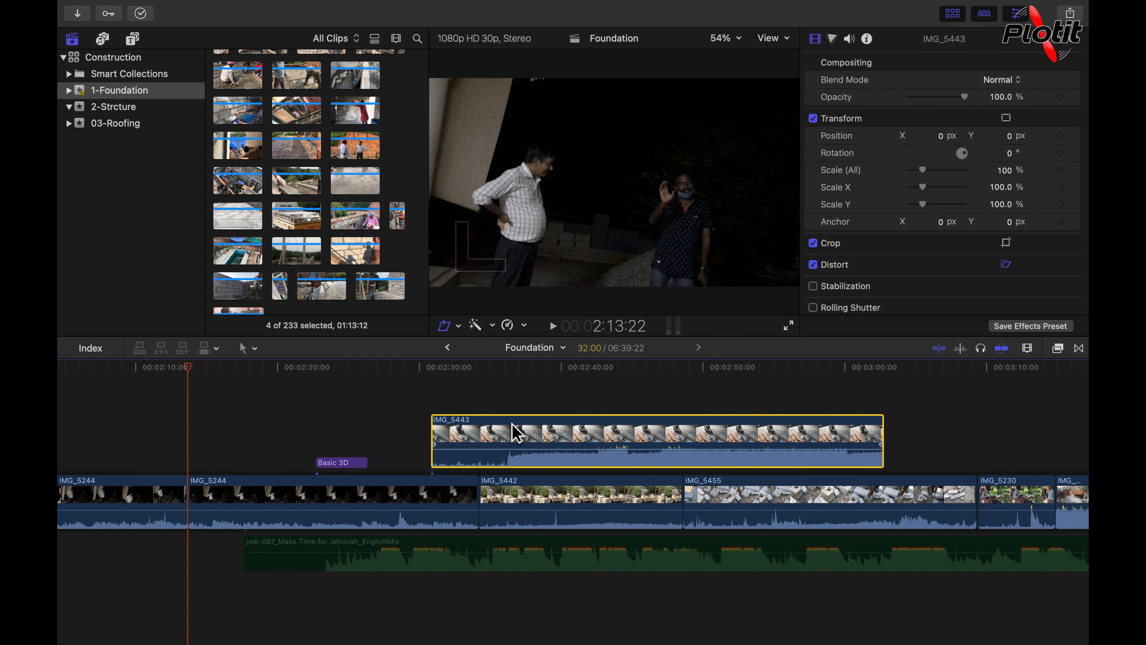
left_click_drag(515, 433, 565, 433)
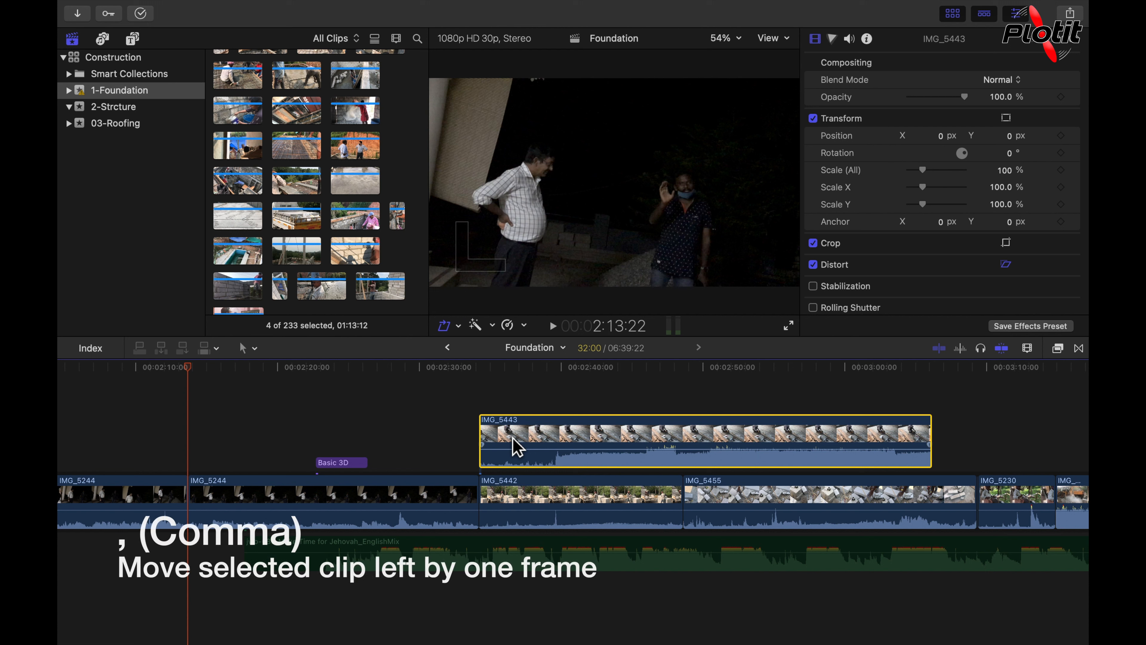
Nudge the connected clip IMG_5443 earlier one frame at a time, by about 2.5 seconds in total
key("comma")
key("comma")
key("comma")
key("comma")
key("comma")
key("comma")
key("comma")
key("comma")
key("comma")
key("comma")
key("comma")
key("comma")
key("comma")
key("comma")
key("comma")
key("comma")
key("comma")
key("comma")
key("comma")
key("comma")
key("comma")
key("comma")
key("comma")
key("comma")
key("comma")
key("comma")
key("comma")
key("comma")
key("comma")
key("comma")
key("comma")
key("comma")
key("comma")
key("comma")
key("comma")
key("comma")
key("comma")
key("comma")
key("comma")
key("comma")
key("comma")
key("comma")
key("comma")
key("comma")
key("comma")
key("comma")
key("comma")
key("comma")
key("comma")
key("comma")
key("comma")
key("comma")
key("comma")
key("comma")
key("comma")
key("comma")
key("comma")
key("comma")
key("comma")
key("comma")
key("comma")
key("comma")
key("comma")
key("comma")
key("comma")
key("comma")
key("comma")
key("comma")
key("comma")
key("comma")
key("comma")
key("comma")
key("comma")
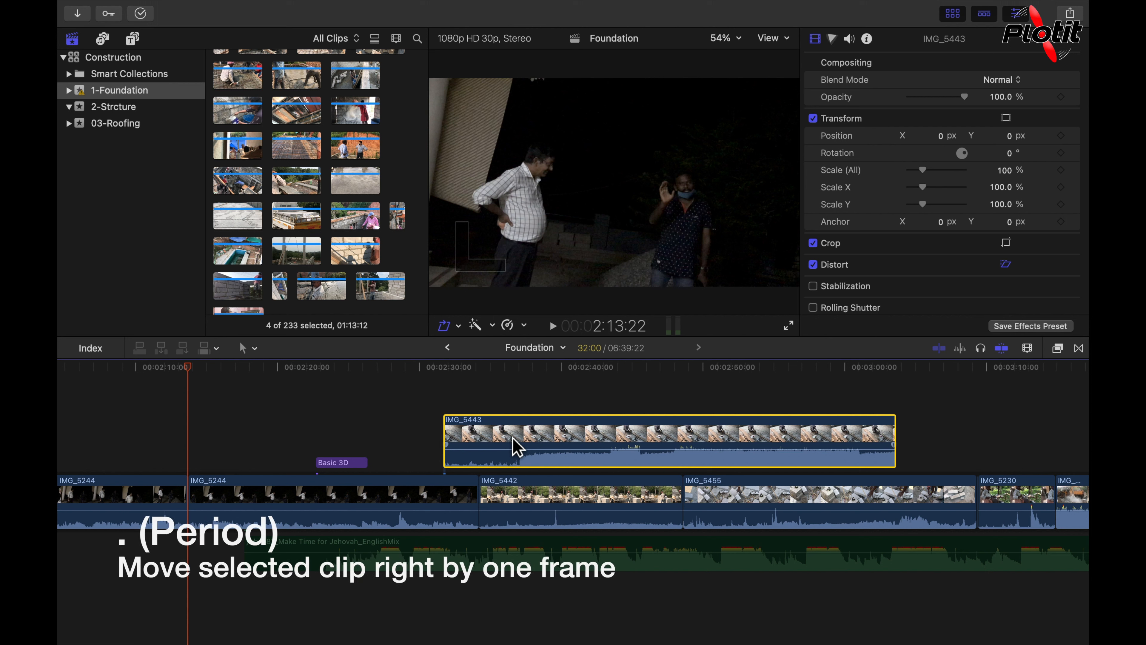
Nudge the connected clip IMG_5443 later one frame at a time until it starts at the beginning of IMG_5442
key("period")
key("period")
key("period")
key("period")
key("period")
key("period")
key("period")
key("period")
key("period")
key("period")
key("period")
key("period")
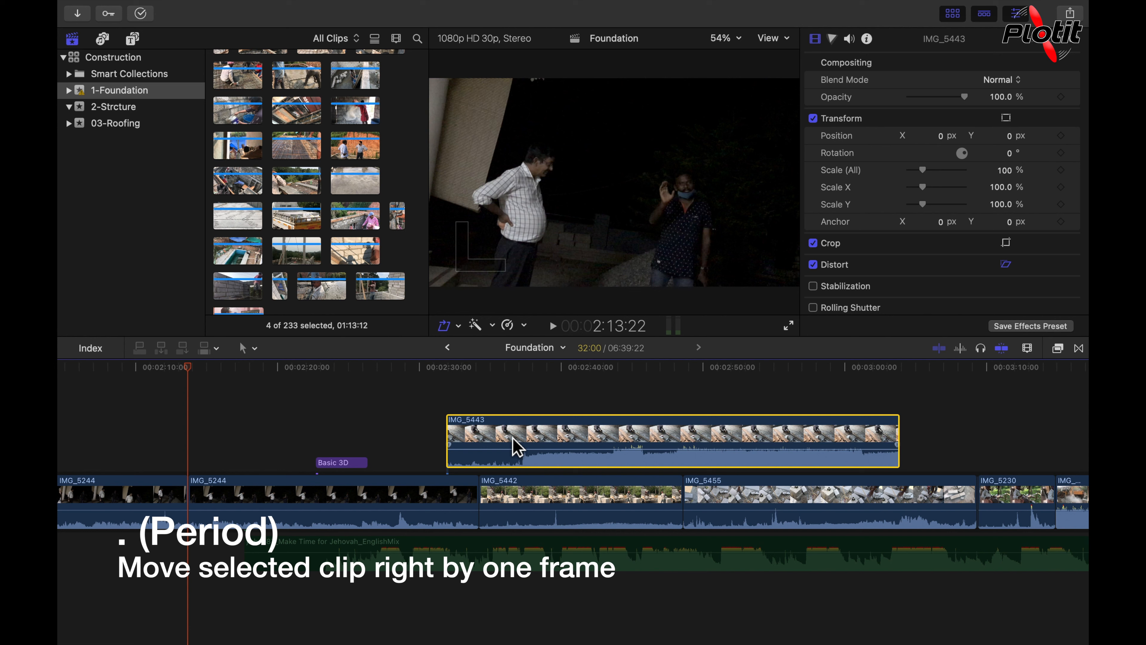
key("period")
key("period")
key("period")
key("period")
key("period")
key("period")
key("period")
key("period")
key("period")
key("period")
key("period")
key("period")
key("period")
key("period")
key("period")
key("period")
key("period")
key("period")
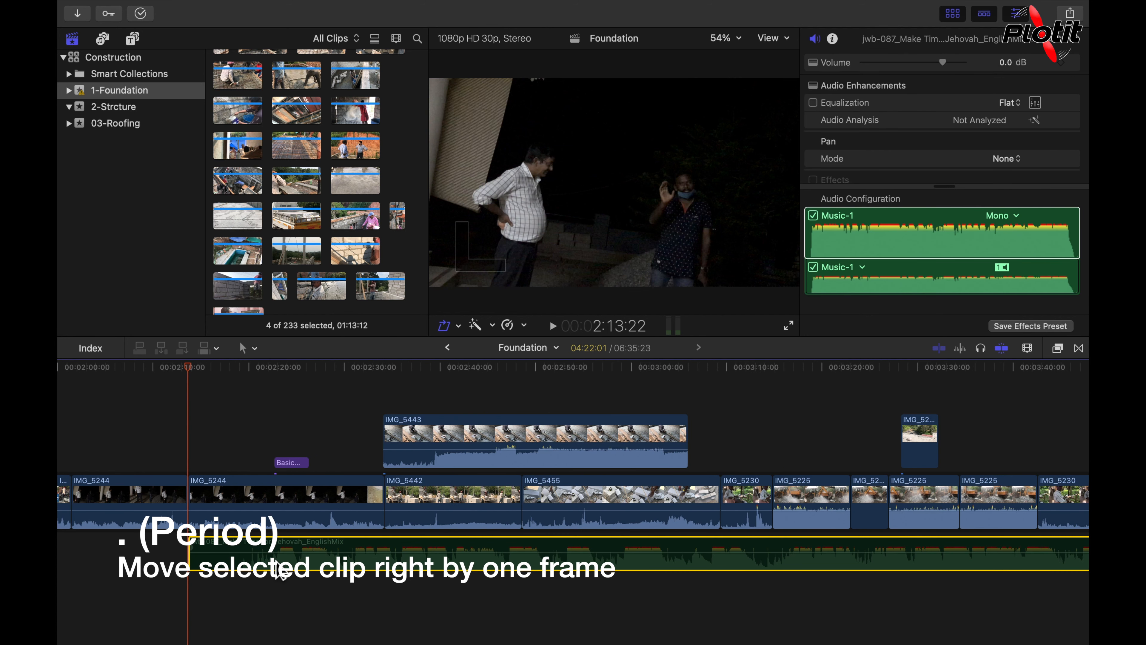
Nudge clip IMG_5442 in the primary storyline earlier one frame at a time, by about 20 frames in total
left_click(401, 500)
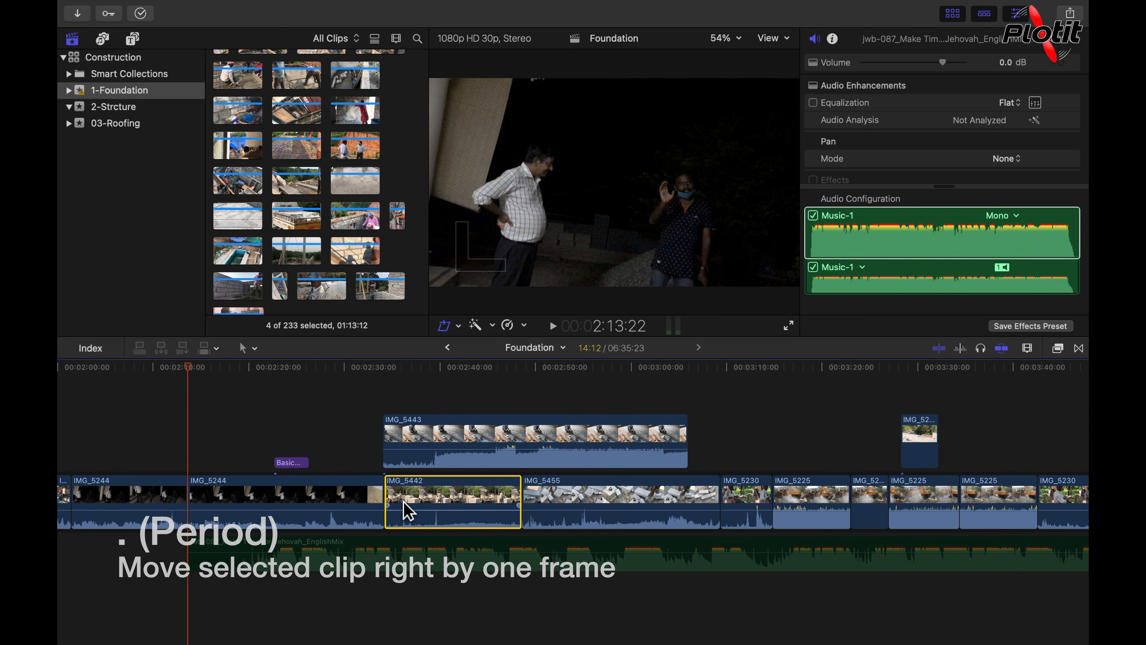
key("comma")
key("comma")
key("comma")
key("comma")
key("comma")
key("comma")
key("comma")
key("comma")
key("comma")
key("comma")
key("comma")
key("comma")
key("comma")
key("comma")
key("comma")
key("comma")
key("comma")
key("comma")
key("comma")
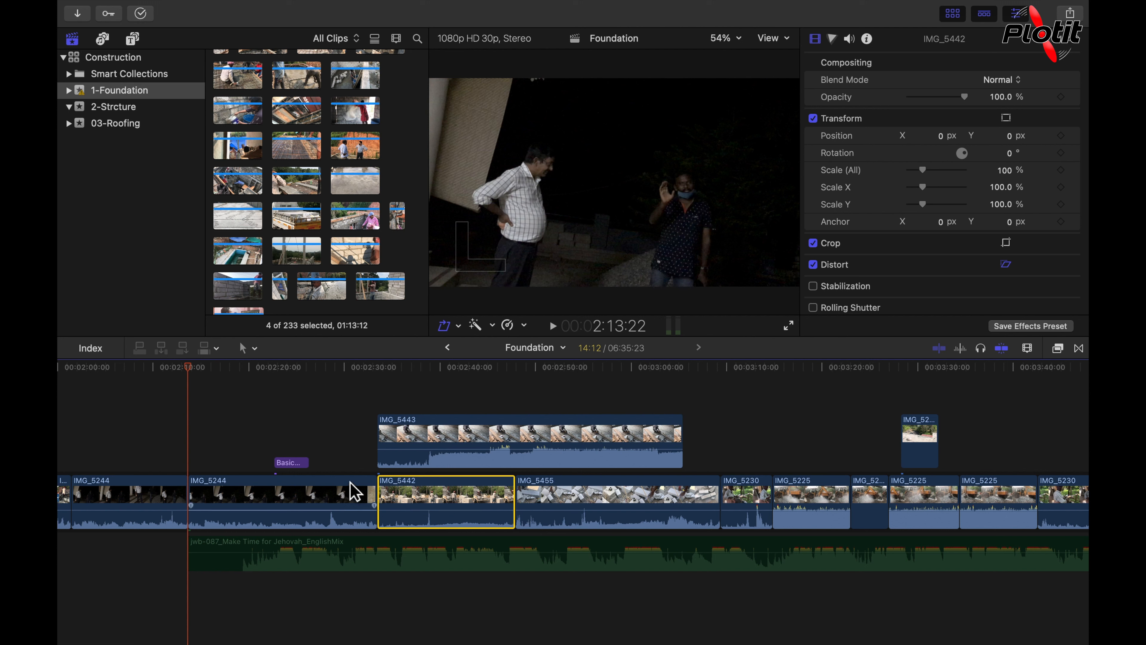
Nudge clip IMG_5442 ten frames later and the same ten frames back, one frame at a time
left_click(356, 498)
key("shift+t")
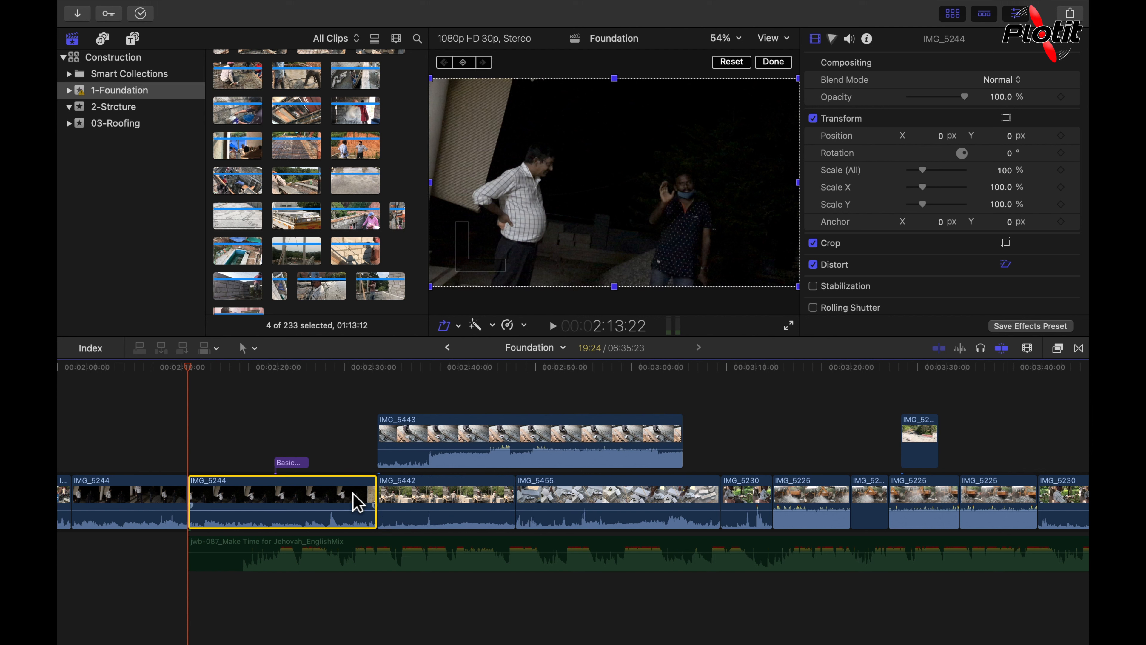
left_click(405, 509)
key("period")
key("period")
key("period")
key("period")
key("period")
key("period")
key("period")
key("period")
key("period")
key("period")
key("comma")
key("comma")
key("comma")
key("comma")
key("comma")
key("comma")
key("comma")
key("comma")
key("comma")
key("comma")
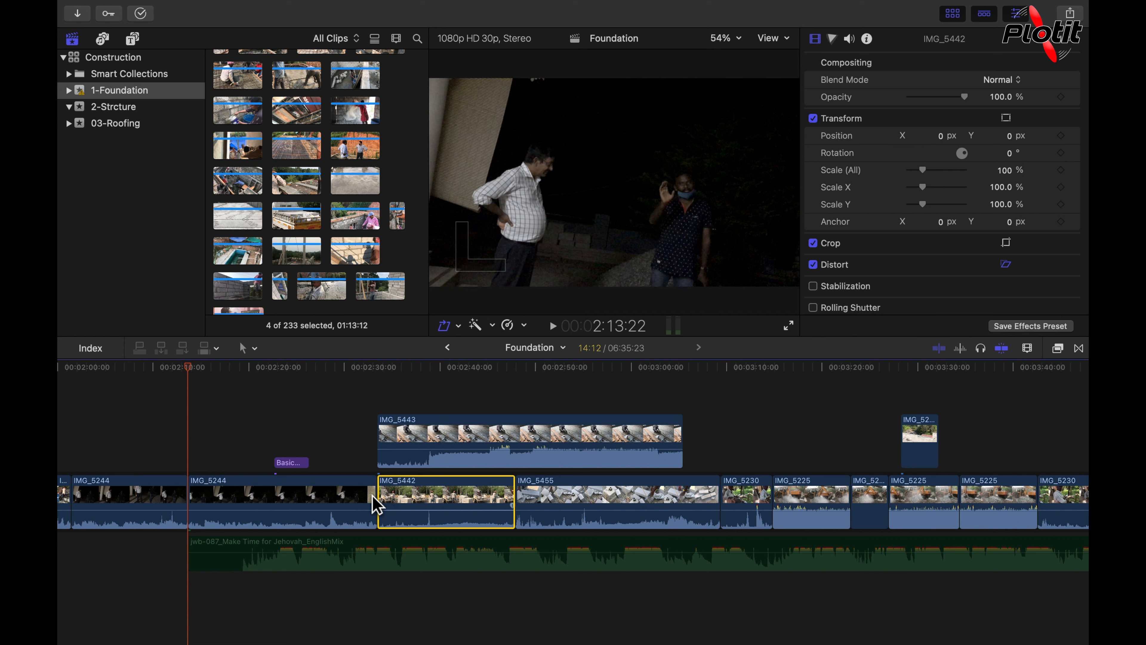
Nudge the IMG_5244 clip directly before IMG_5442 earlier by 21 frames, one frame at a time
left_click(358, 502)
key("comma")
key("comma")
key("comma")
key("comma")
key("comma")
key("comma")
key("comma")
key("comma")
key("comma")
key("comma")
key("comma")
key("comma")
key("comma")
key("comma")
key("comma")
key("comma")
key("comma")
key("comma")
key("comma")
key("comma")
key("comma")
Check the duration of the first of the two adjacent IMG_5244 clips
left_click(174, 509)
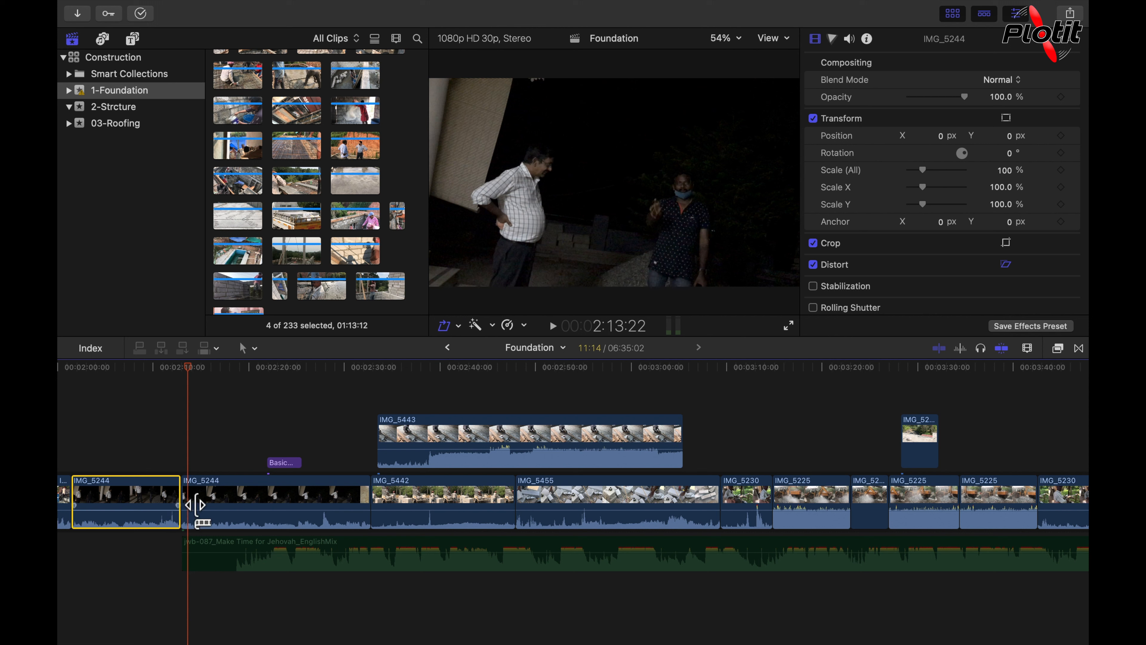
left_click(243, 511)
left_click(174, 510)
key("ctrl+d")
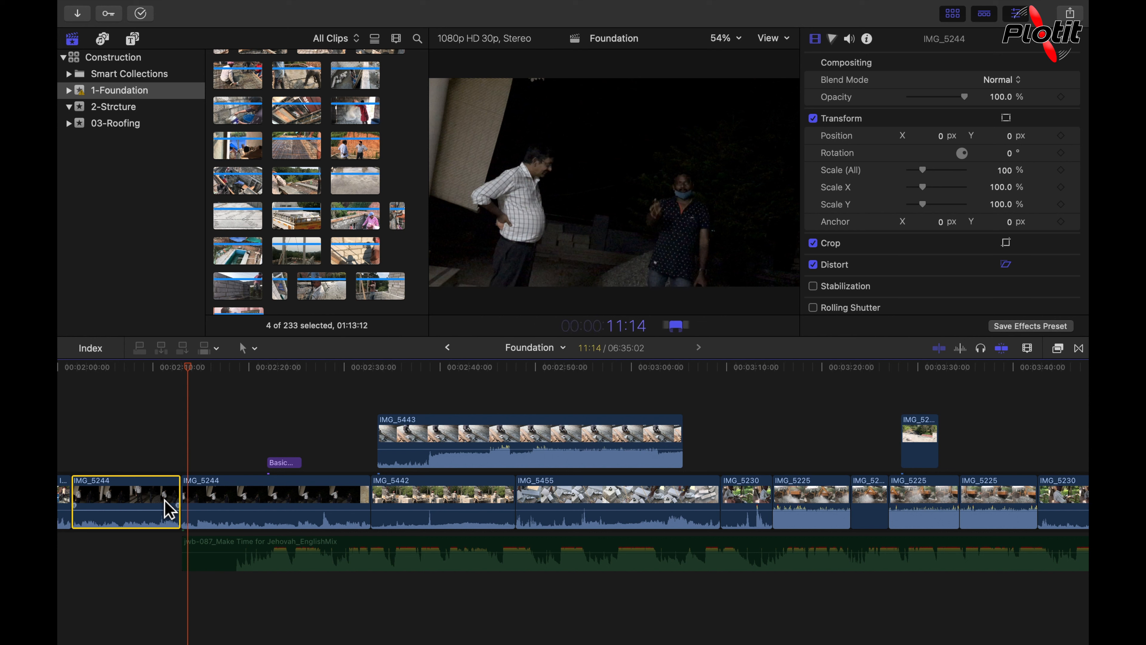
Nudge the second IMG_5244 clip earlier by two single frames and check the duration of the IMG_5244 clip before it
left_click(256, 514)
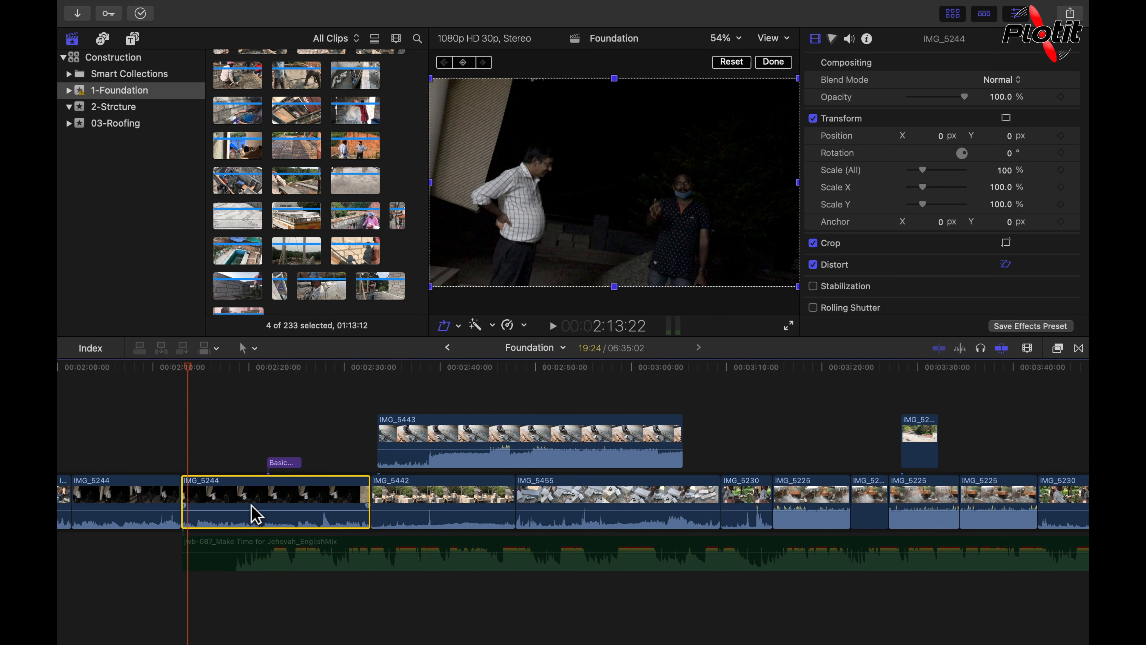
key("comma")
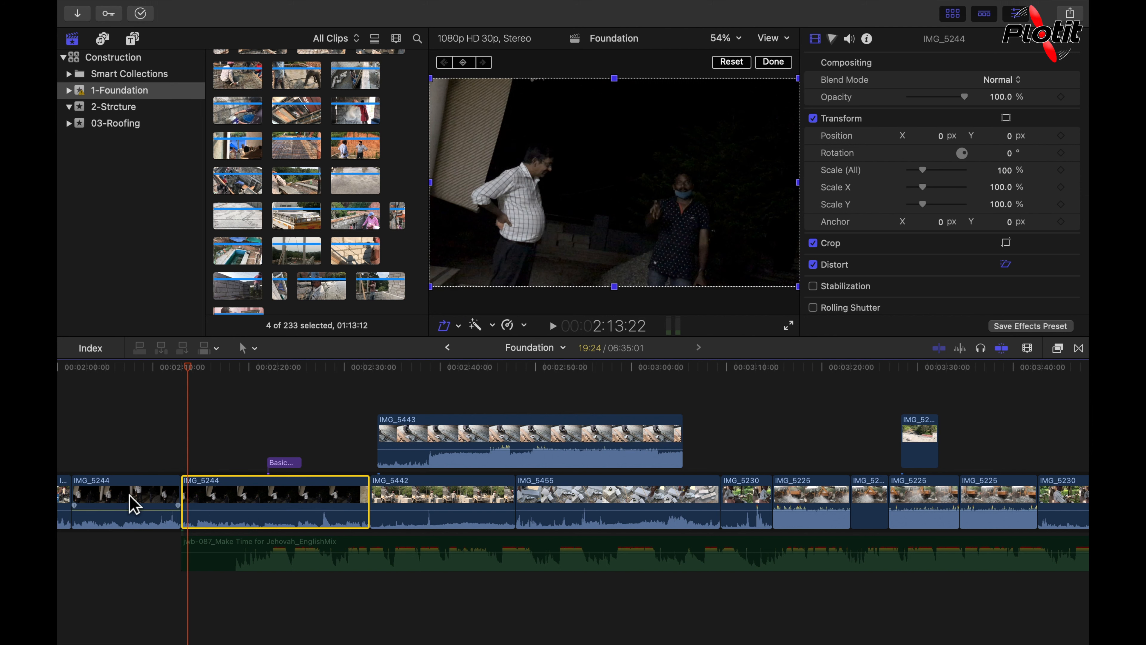
left_click(134, 504)
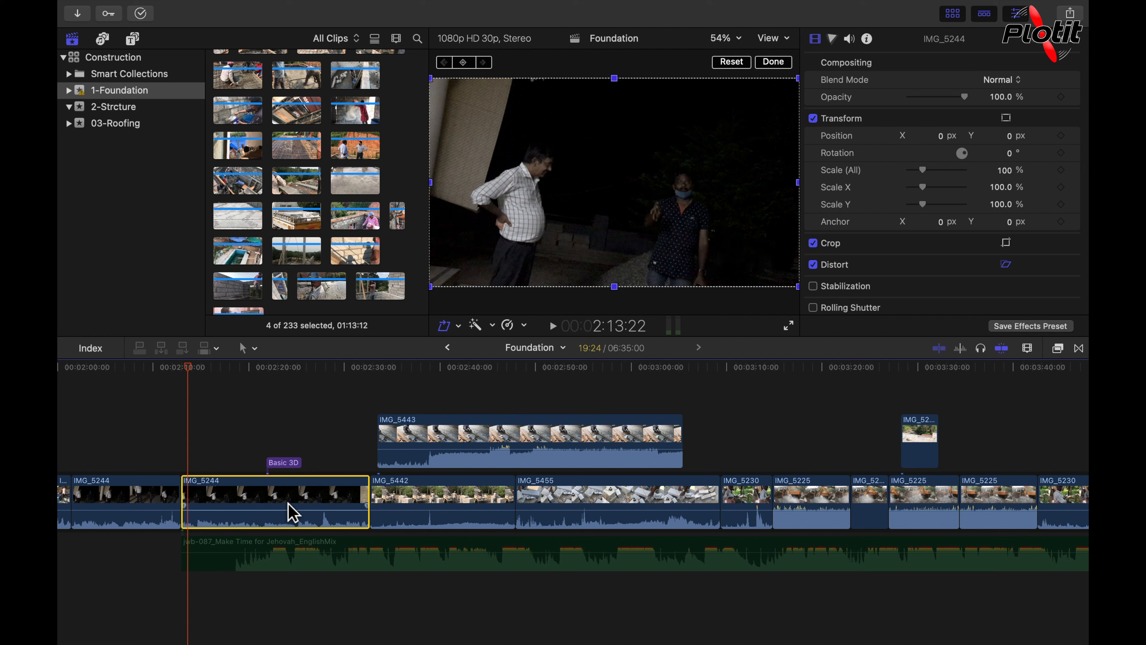
left_click(166, 518)
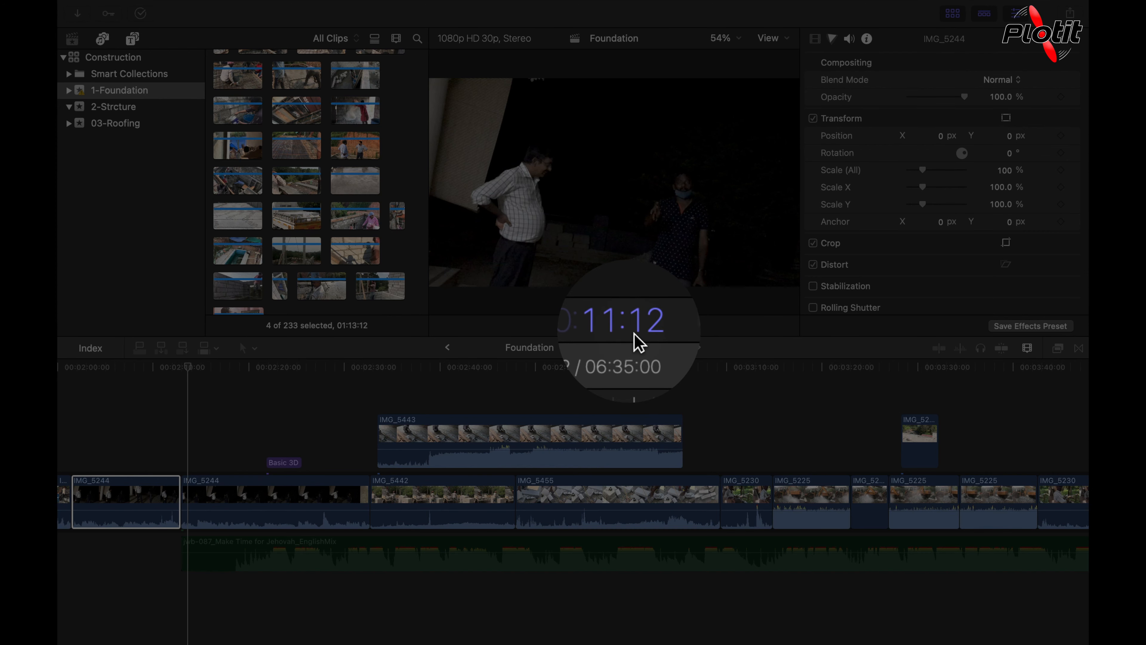
Nudge the second IMG_5244 clip earlier in ten-frame increments, by 110 frames in total
left_click(265, 509)
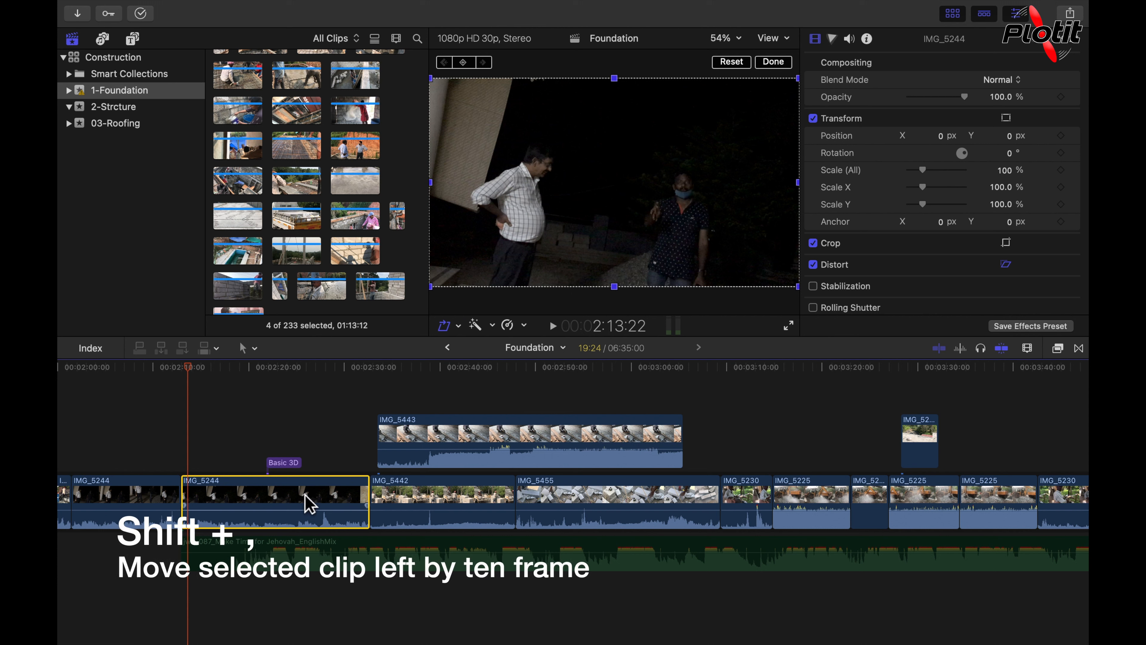
key("shift+comma")
key("shift+comma")
key("shift+comma")
key("shift+comma")
key("shift+comma")
key("shift+comma")
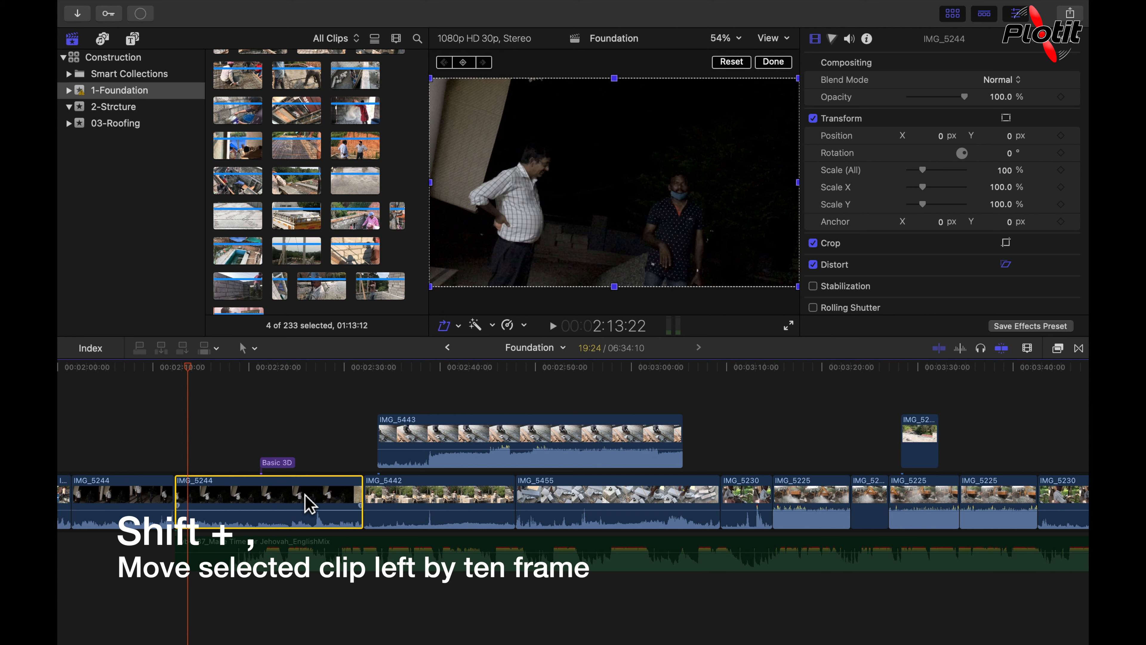
key("shift+comma")
key("shift+comma")
key("shift+comma")
key("shift+comma")
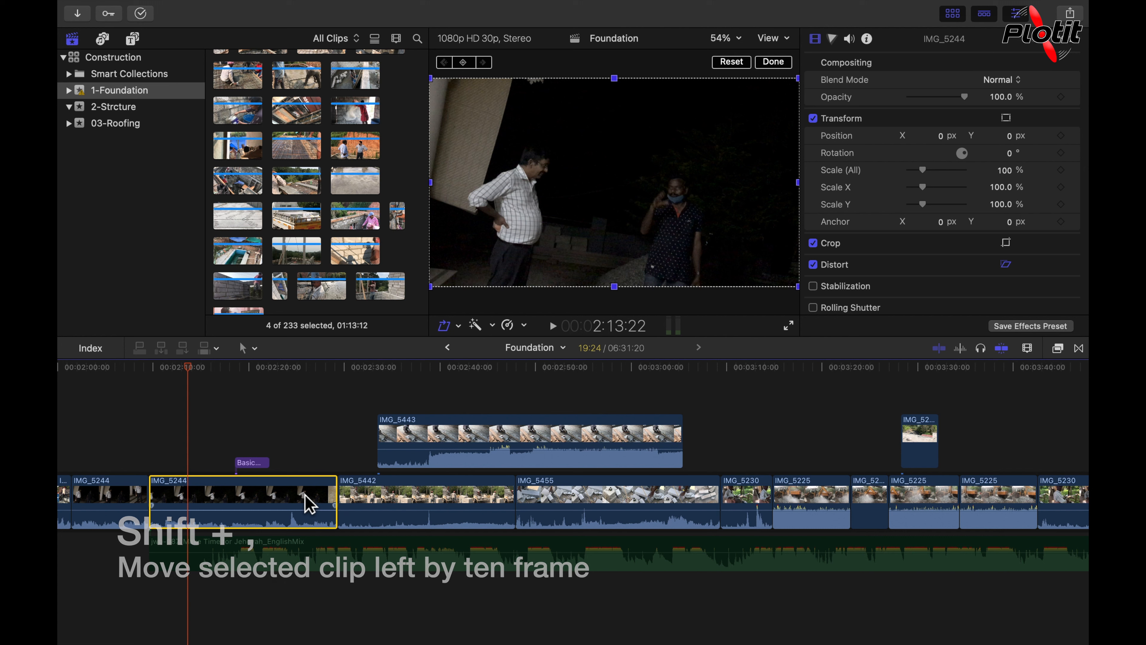
key("shift+comma")
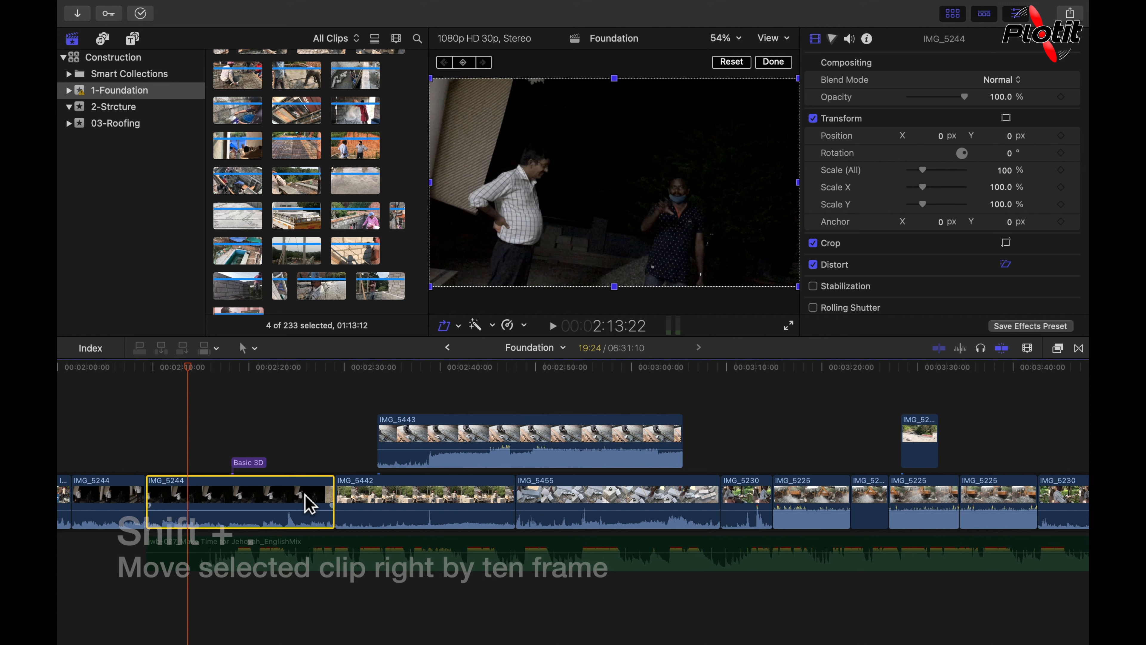
Nudge the second IMG_5244 clip later in ten-frame increments, by 190 frames in total
key("shift+period")
key("shift+period")
key("shift+period")
key("shift+period")
key("shift+period")
key("shift+period")
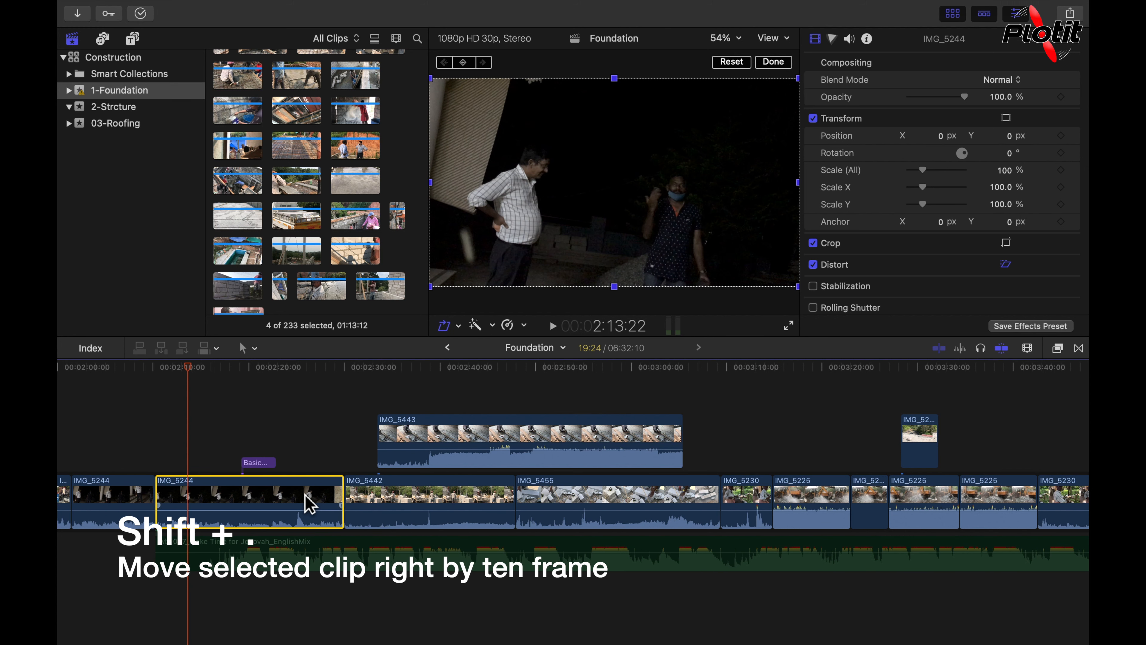
key("shift+period")
key("shift+period")
key("shift+period")
key("shift+period")
key("shift+period")
key("shift+period")
key("shift+period")
key("shift+period")
key("shift+period")
key("shift+period")
key("shift+period")
key("shift+period")
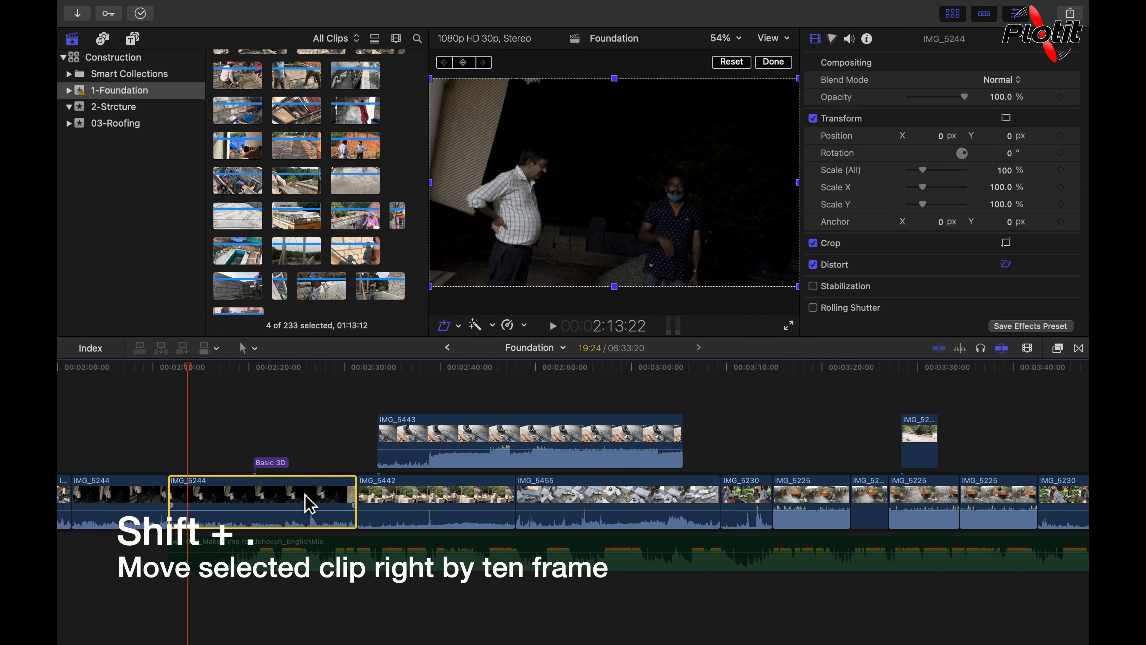
key("shift+period")
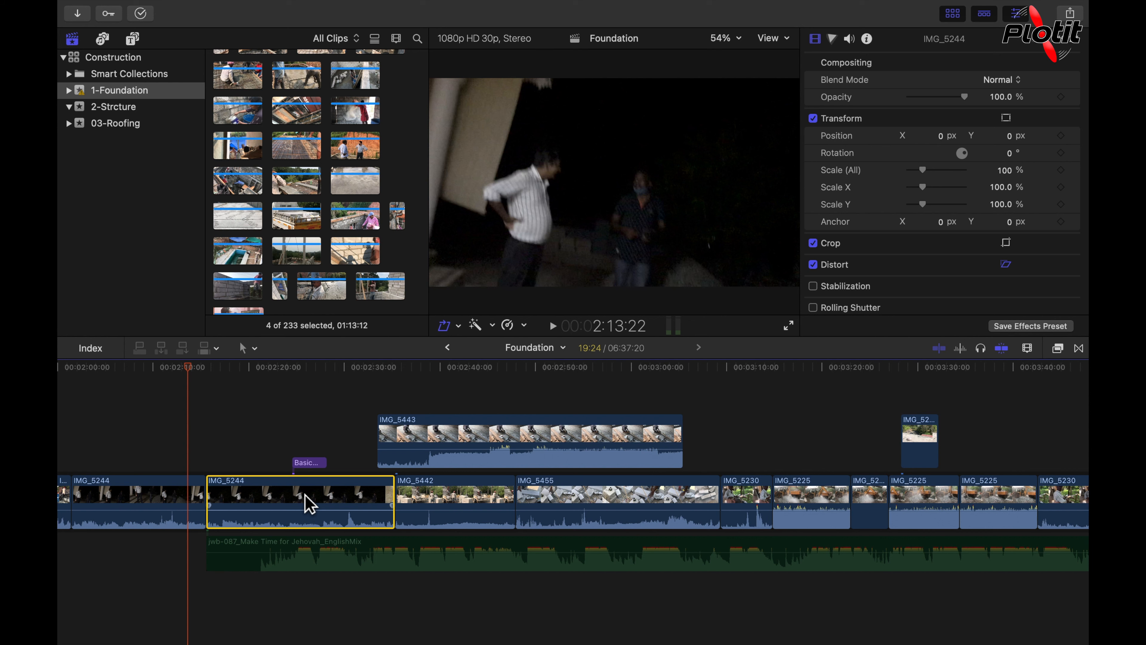
Nudge the music clip jwb-087_Make Time for Jehovah_EnglishMix one frame earlier and one frame back, near the cut between the IMG_5244 clips
scroll(191, 595, "up", 15)
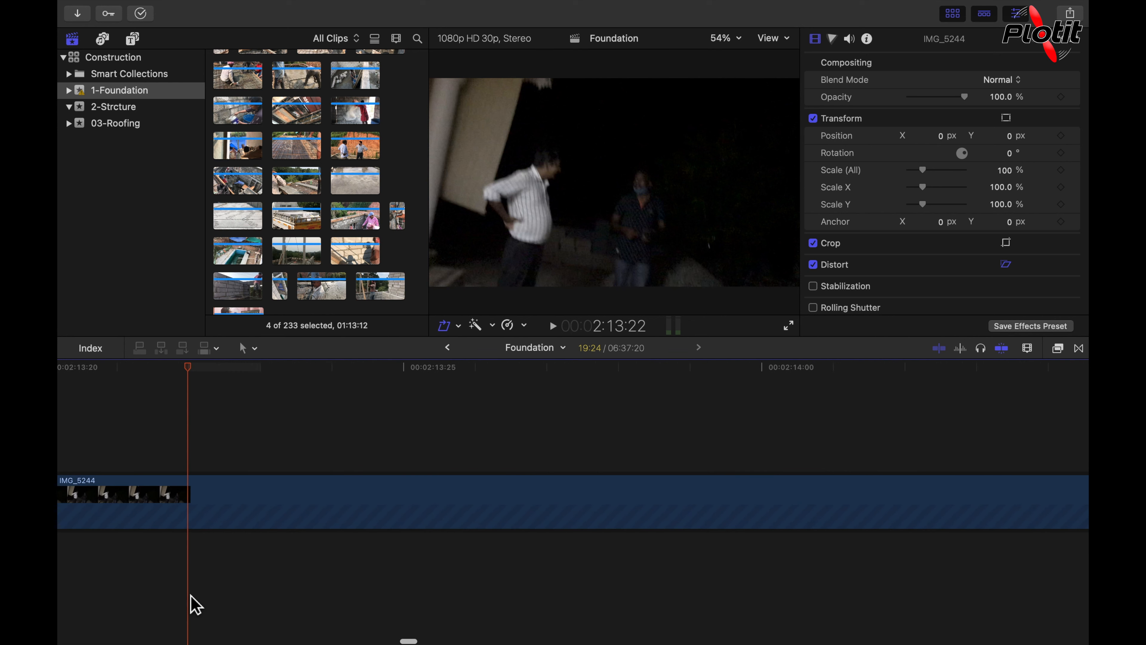
scroll(195, 605, "right", 10)
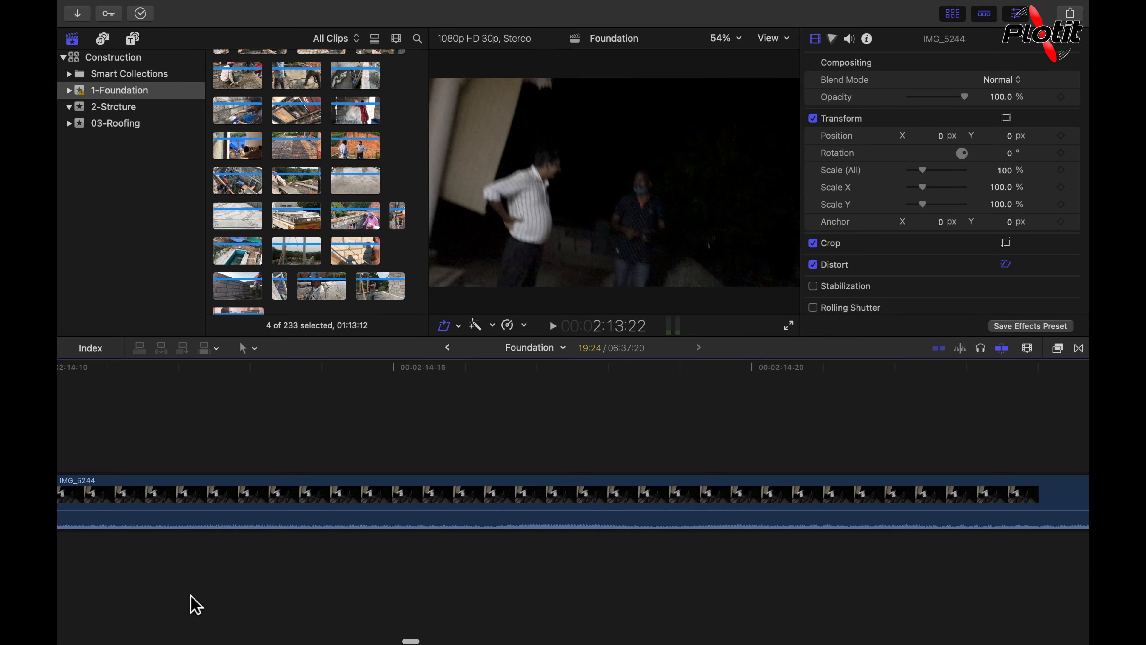
scroll(191, 595, "right", 10)
scroll(191, 595, "left", 4)
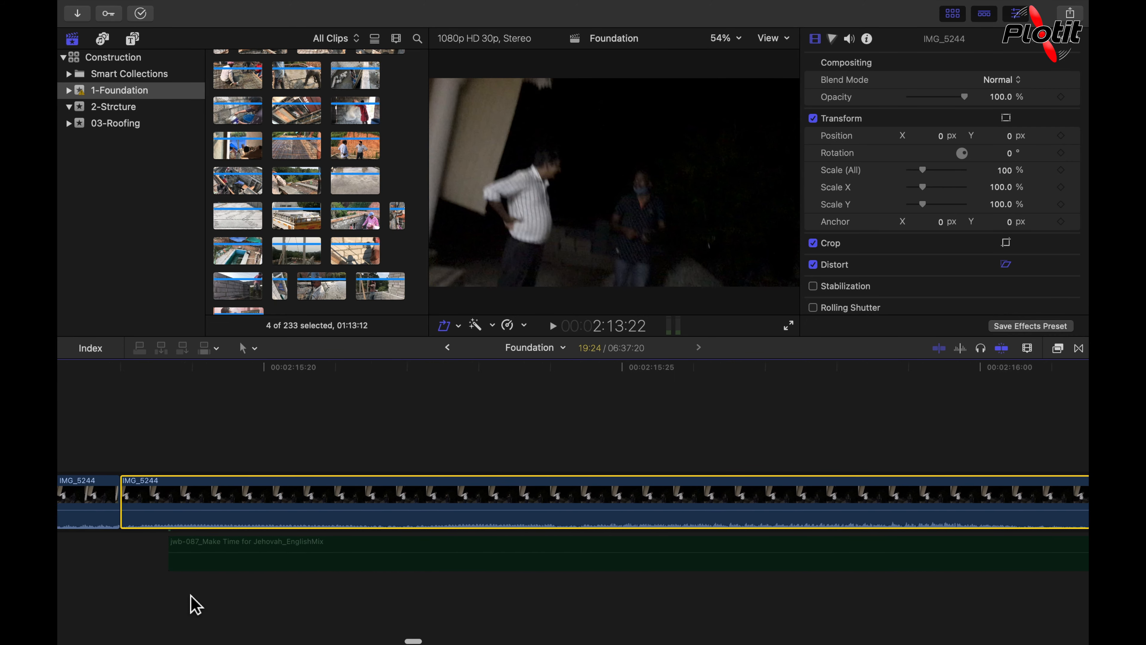
left_click(340, 565)
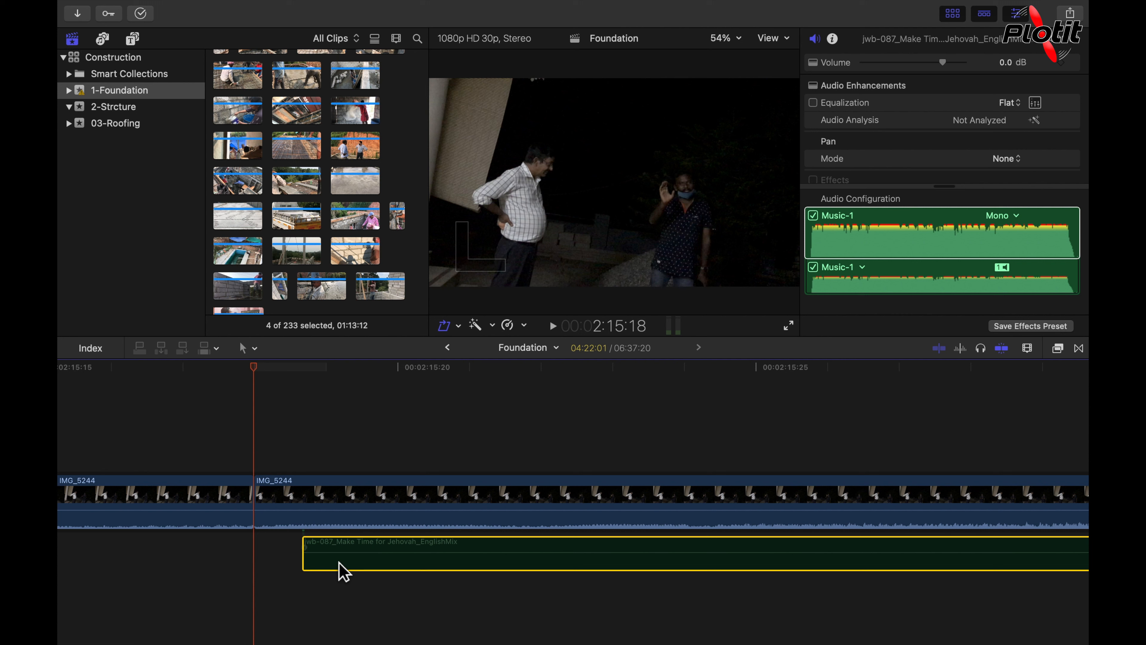
key("comma")
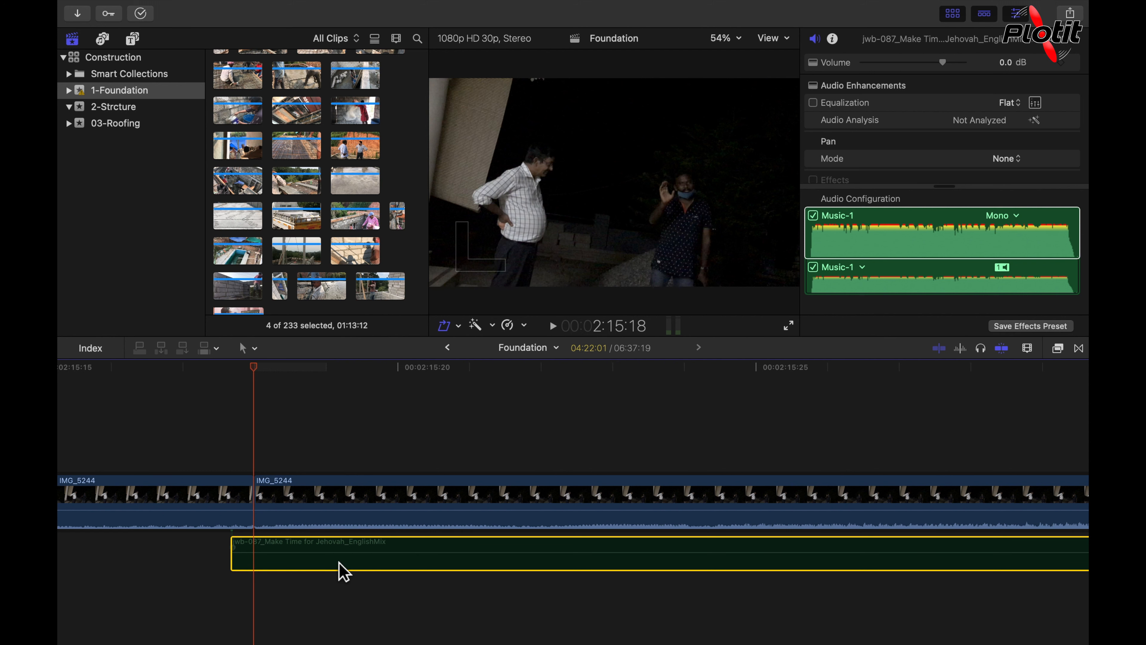
key("period")
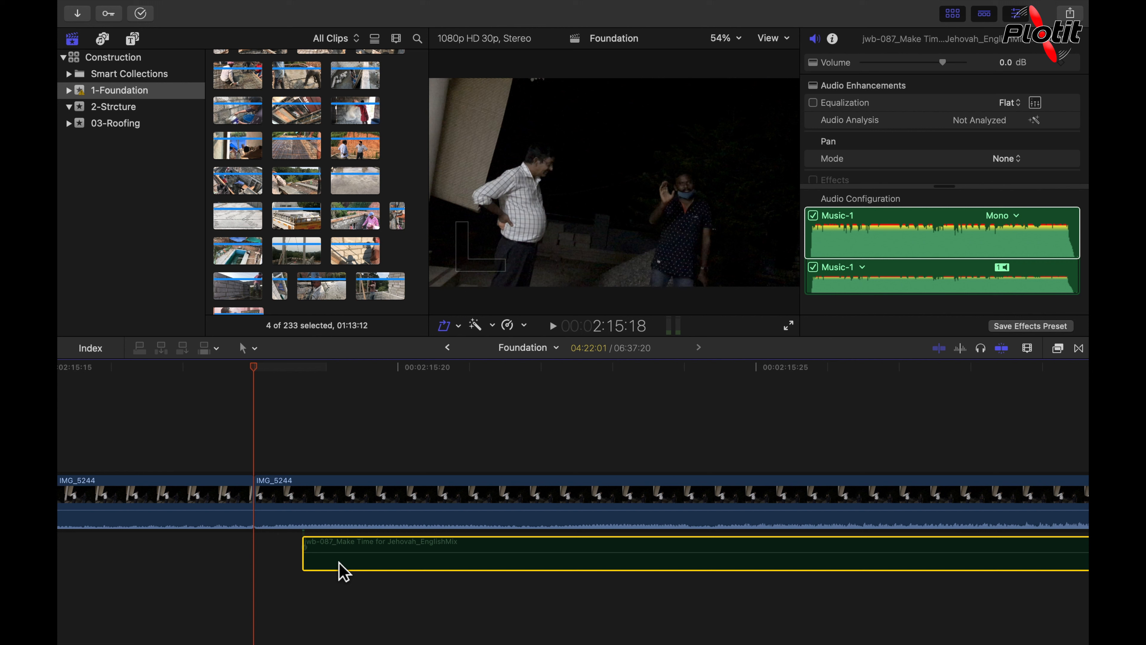
Nudge the music clip earlier in single-subframe increments until it starts almost at the cut between the two IMG_5244 clips
key("alt+comma")
key("alt+comma")
key("alt+comma")
key("alt+comma")
key("alt+comma")
key("alt+comma")
key("alt+comma")
key("alt+comma")
key("alt+comma")
key("alt+comma")
key("alt+comma")
key("alt+comma")
key("alt+comma")
key("alt+comma")
key("alt+comma")
key("alt+comma")
key("alt+comma")
key("alt+comma")
key("alt+comma")
key("alt+comma")
key("alt+comma")
key("alt+comma")
key("alt+comma")
key("alt+comma")
key("alt+comma")
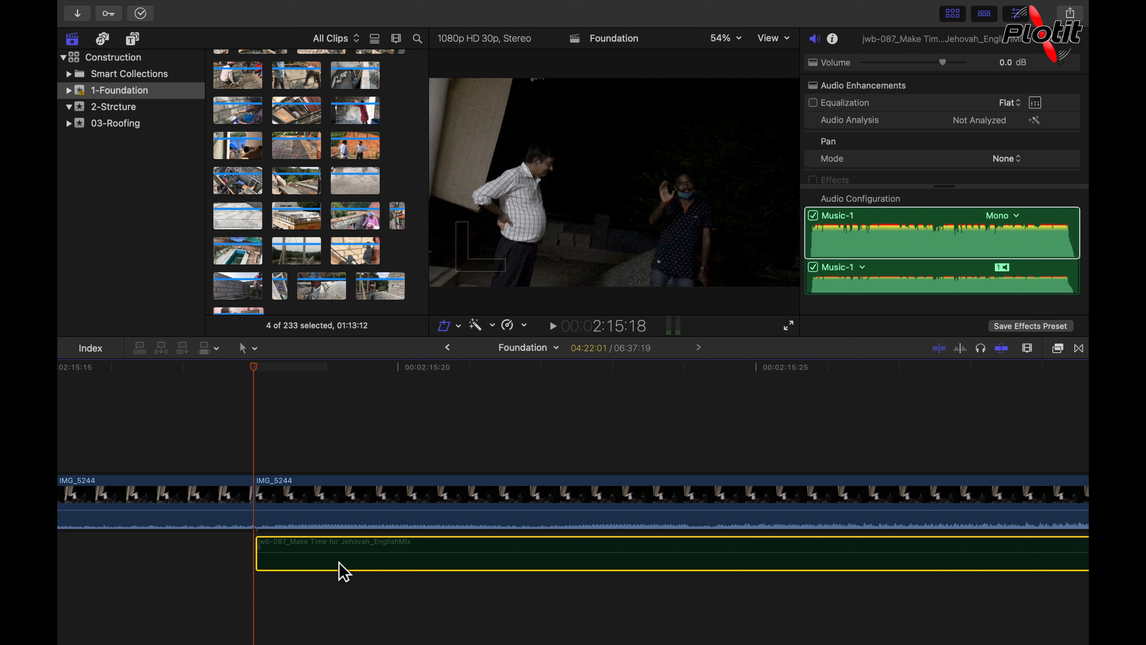
Nudge the music clip slightly later in single-subframe increments
key("alt+period")
key("alt+period")
key("alt+period")
key("alt+period")
key("alt+period")
key("alt+period")
key("alt+period")
key("alt+period")
Nudge the music clip ten subframes earlier and ten subframes back later, twice
key("alt+shift+comma")
key("alt+shift+period")
key("alt+shift+comma")
key("alt+shift+period")
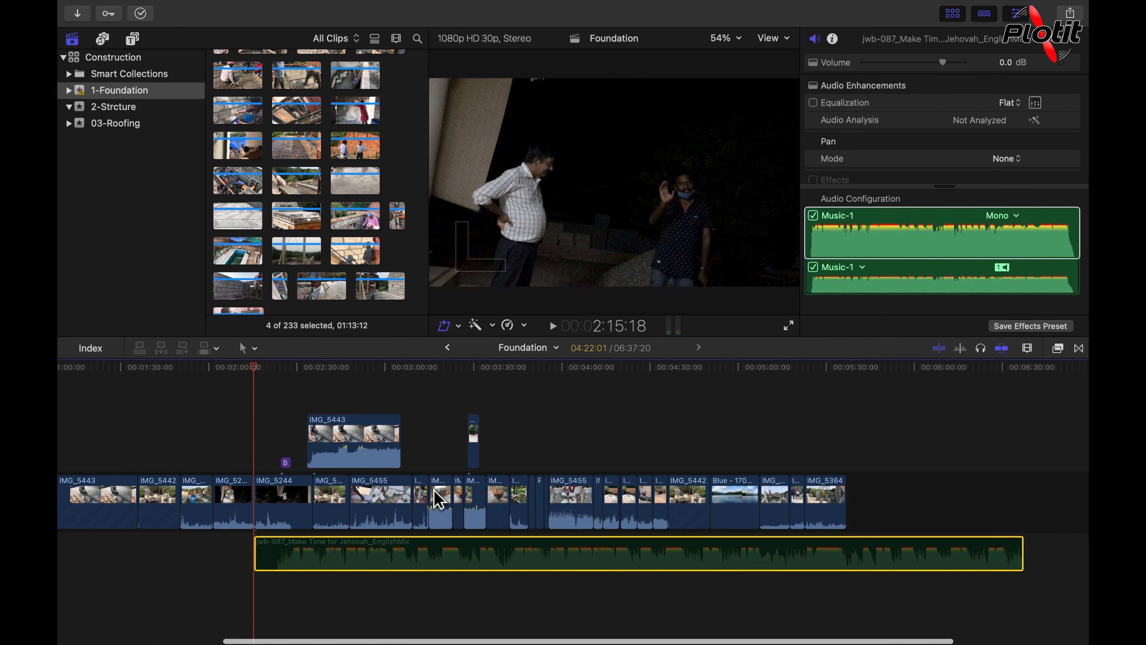
Select all clips in the Foundation timeline together, including the connected and music clips, and clear the selection
key("super+minus")
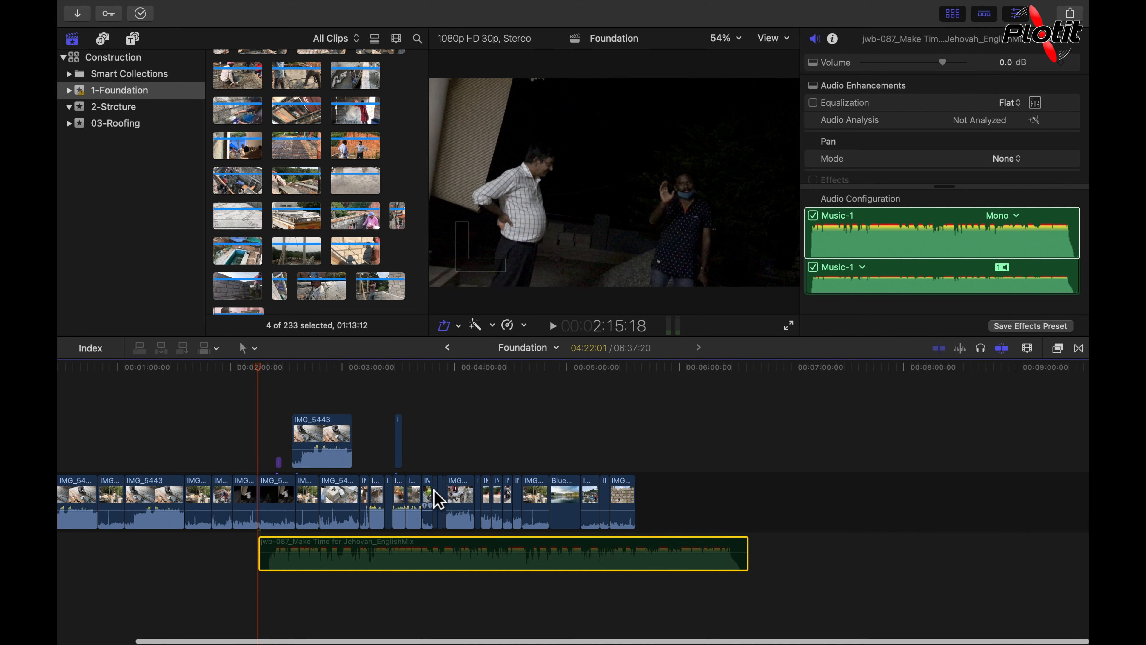
left_click_drag(705, 463, 63, 582)
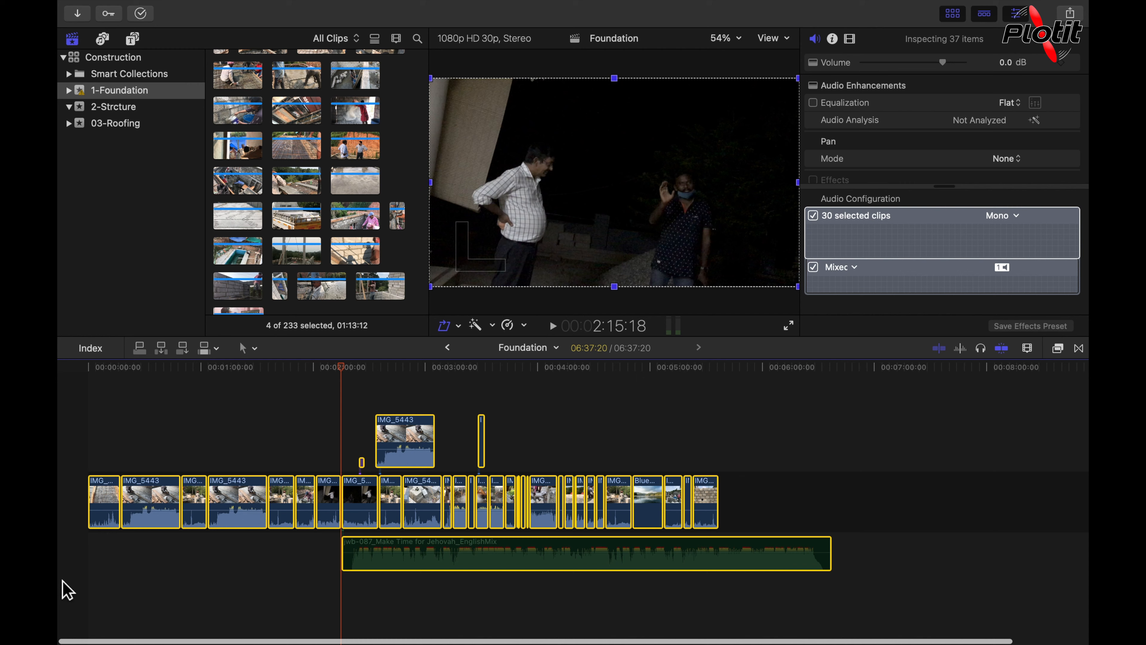
left_click(520, 433)
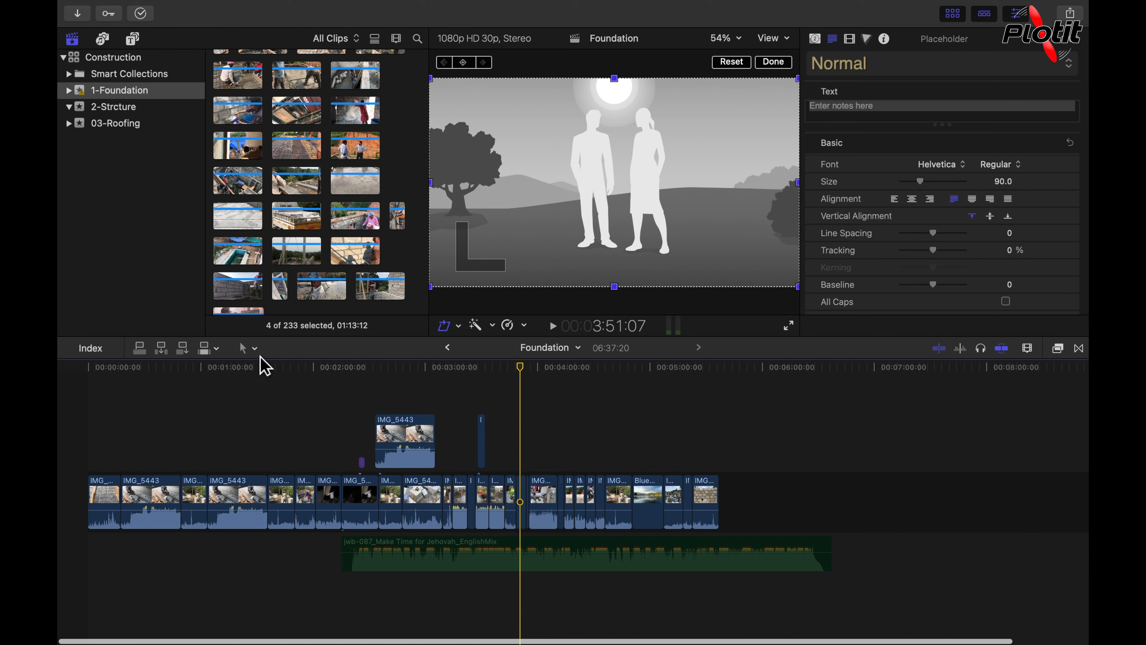
With the Position tool, move the second IMG_5244 clip later so it overwrites the end of the IMG_5455 clip, and select the gap left behind
left_click(254, 348)
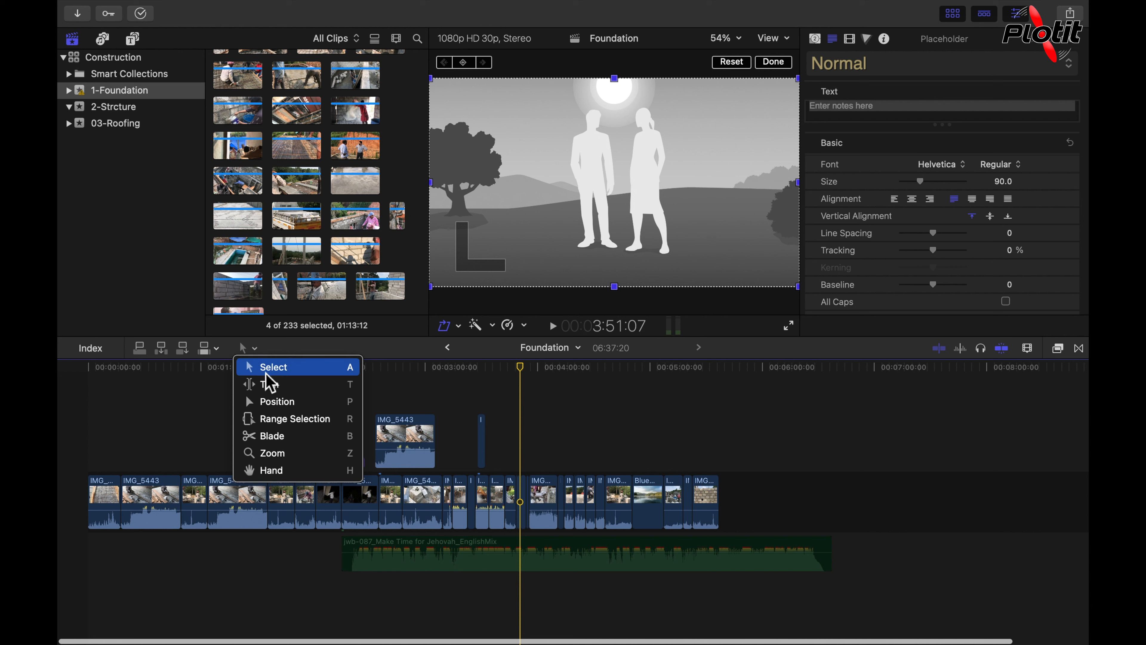
left_click(276, 402)
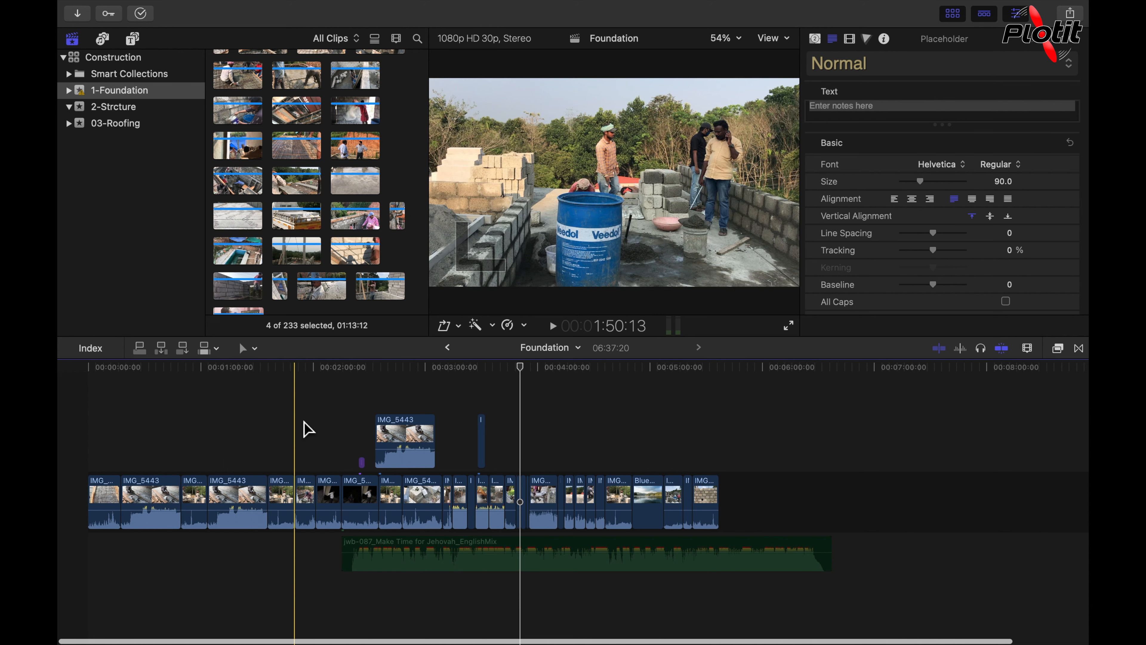
left_click(360, 506)
left_click_drag(358, 502, 435, 500)
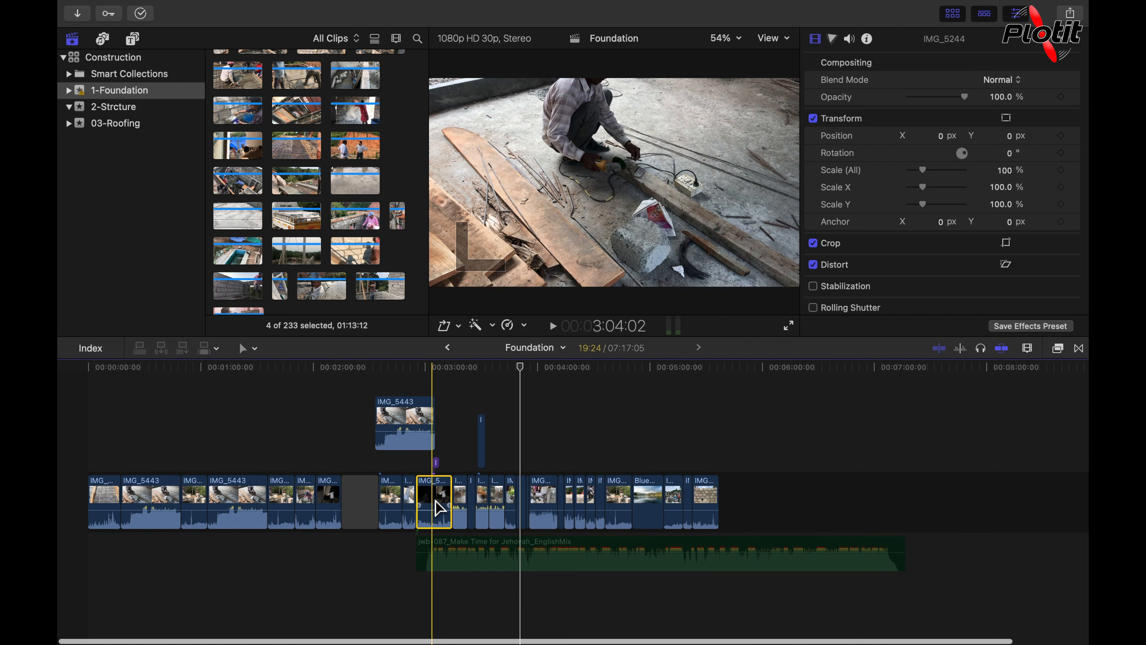
left_click(369, 502)
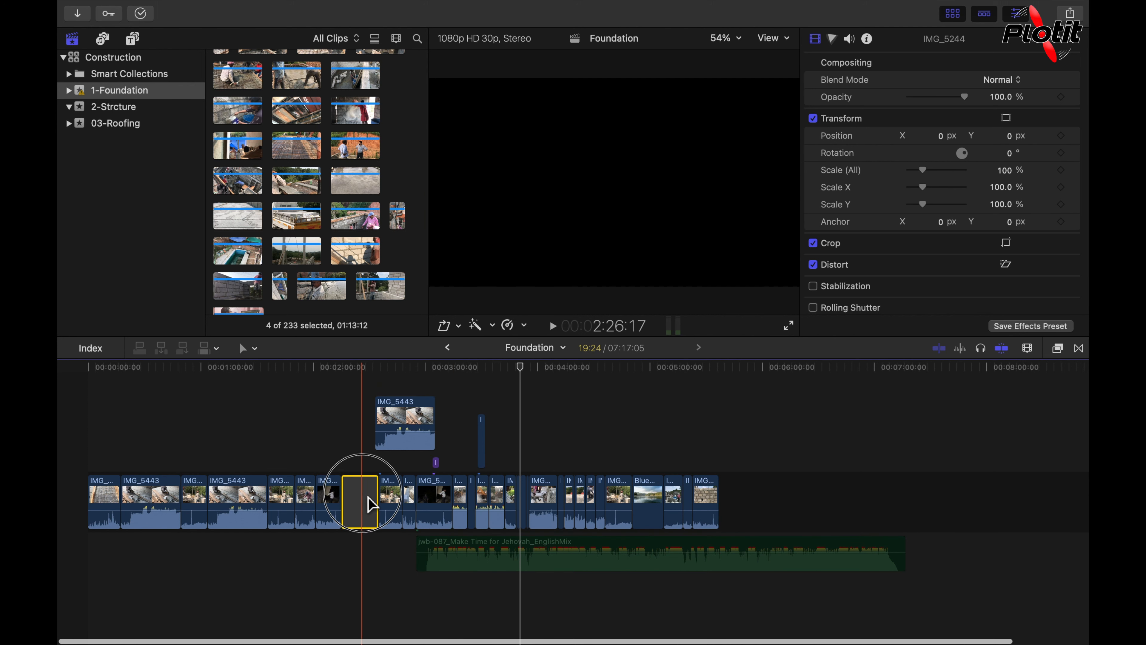
left_click(438, 506)
left_click(437, 506)
left_click(435, 501)
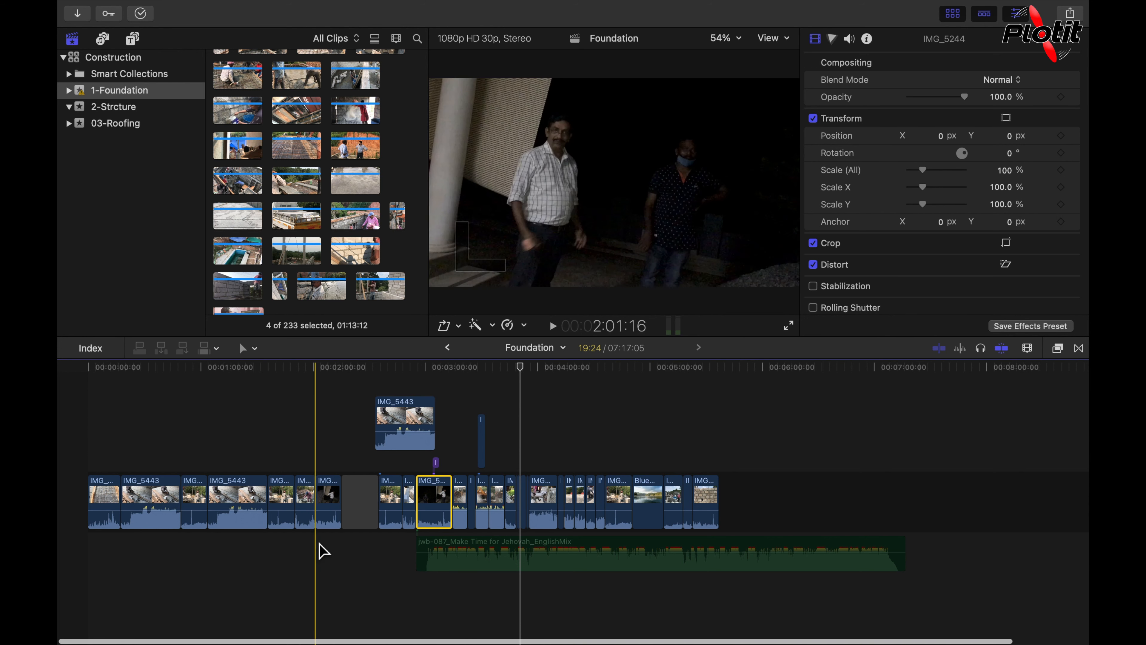
With the Position tool, move the second IMG_5443 clip in the primary storyline 02:47:06 later and select each gap left behind
left_click(260, 516)
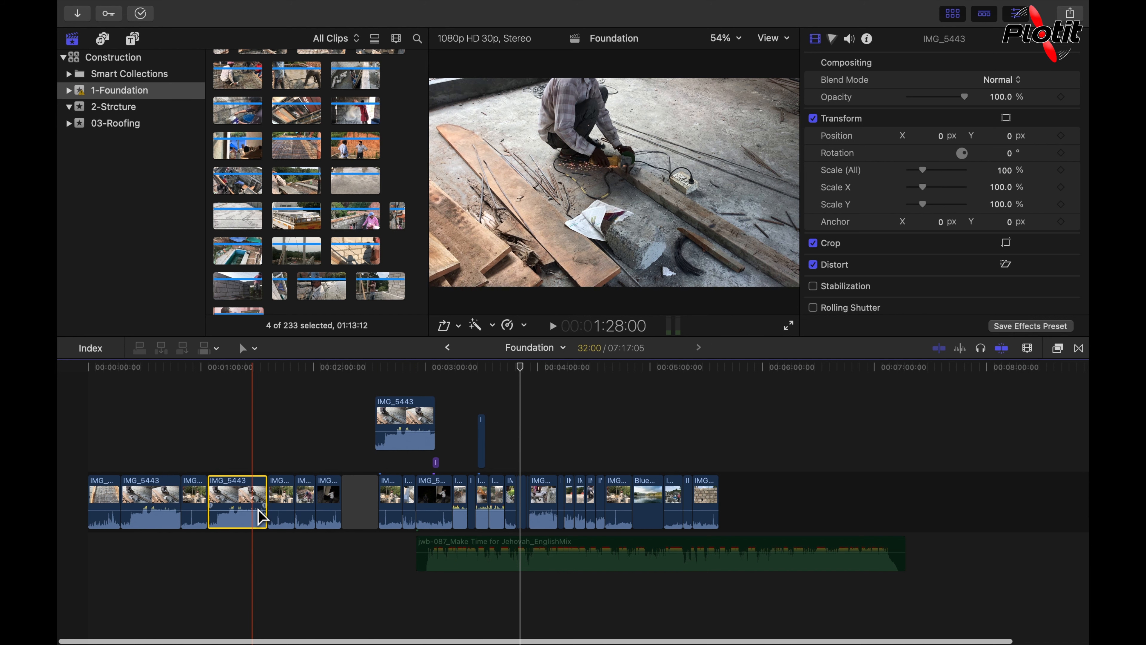
left_click_drag(261, 517, 574, 510)
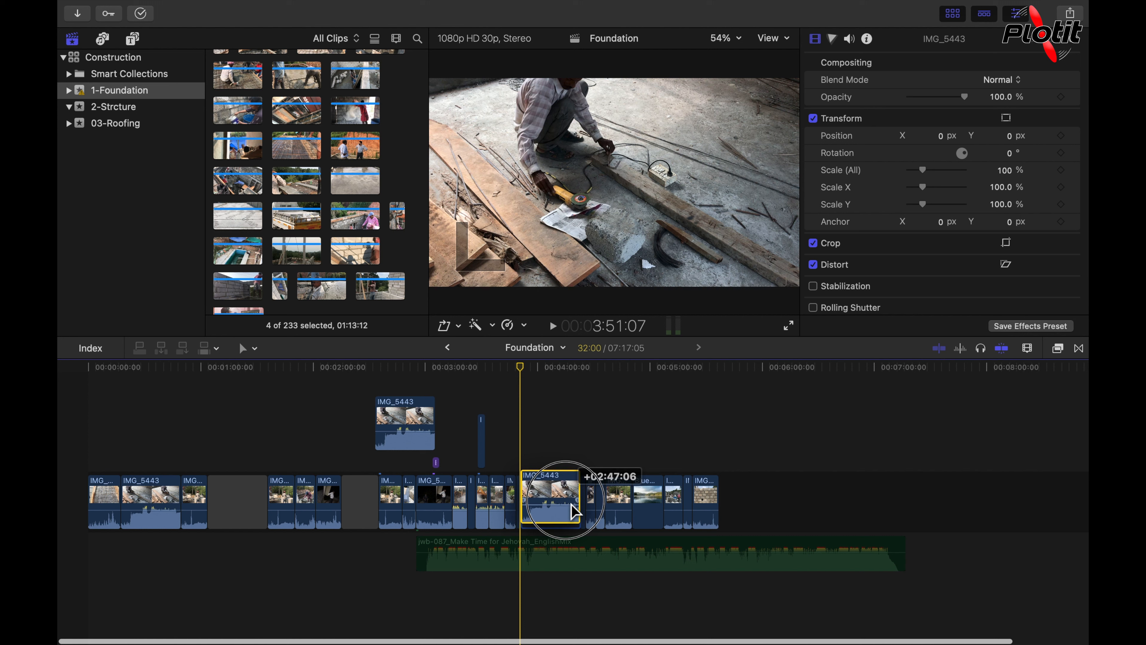
left_click_drag(572, 506, 572, 504)
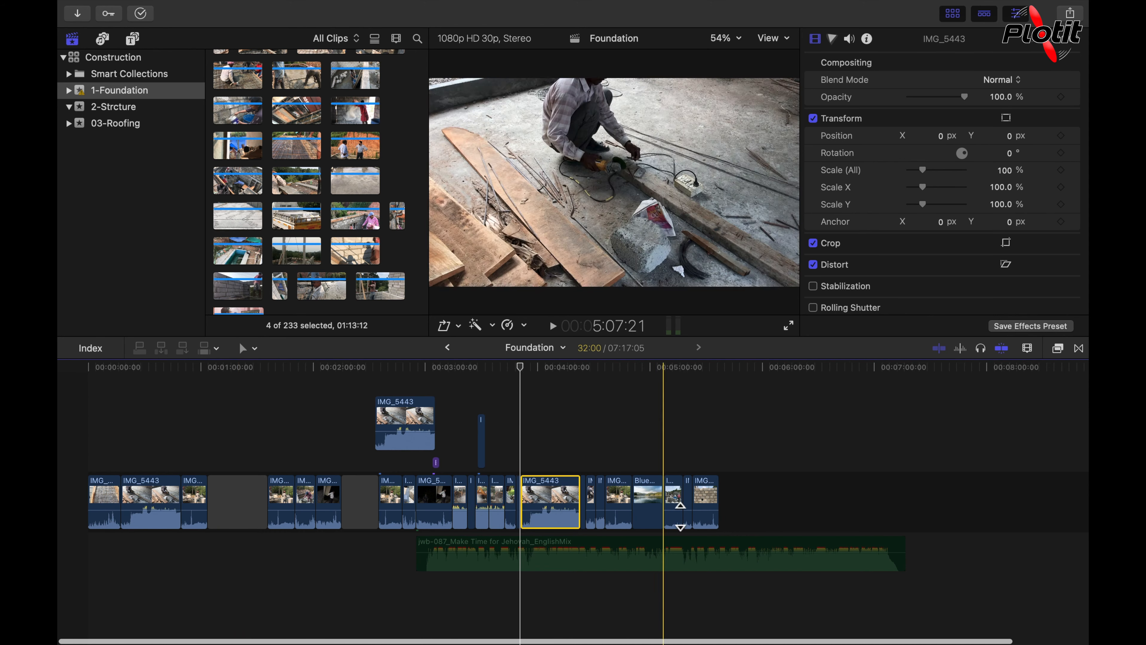
left_click(360, 501)
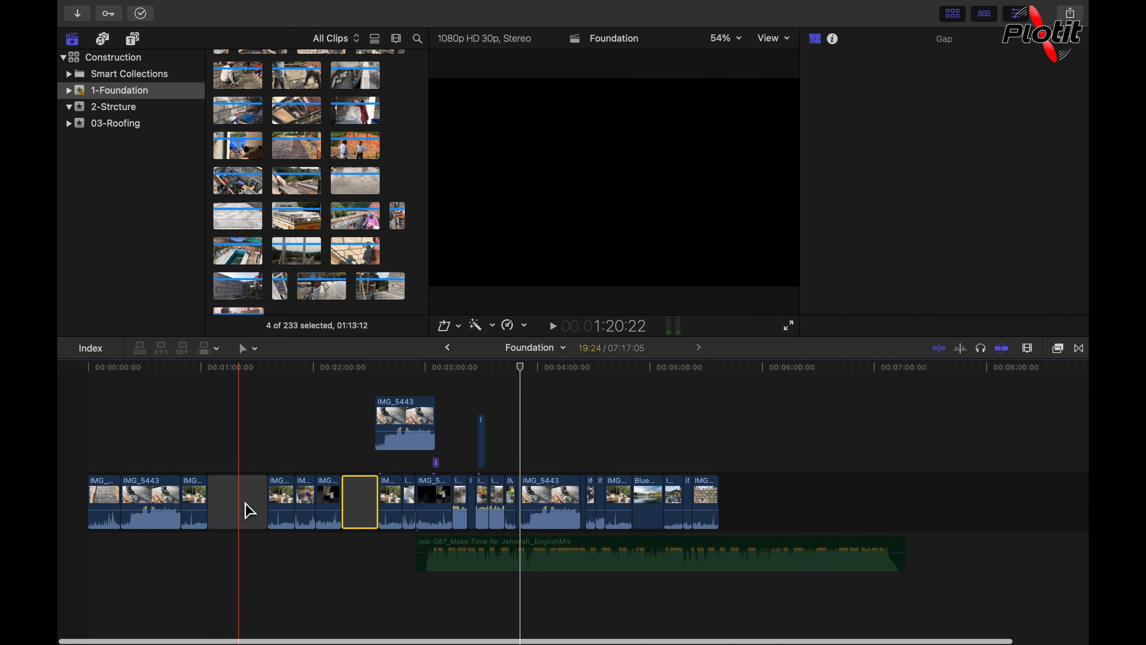
left_click(246, 504)
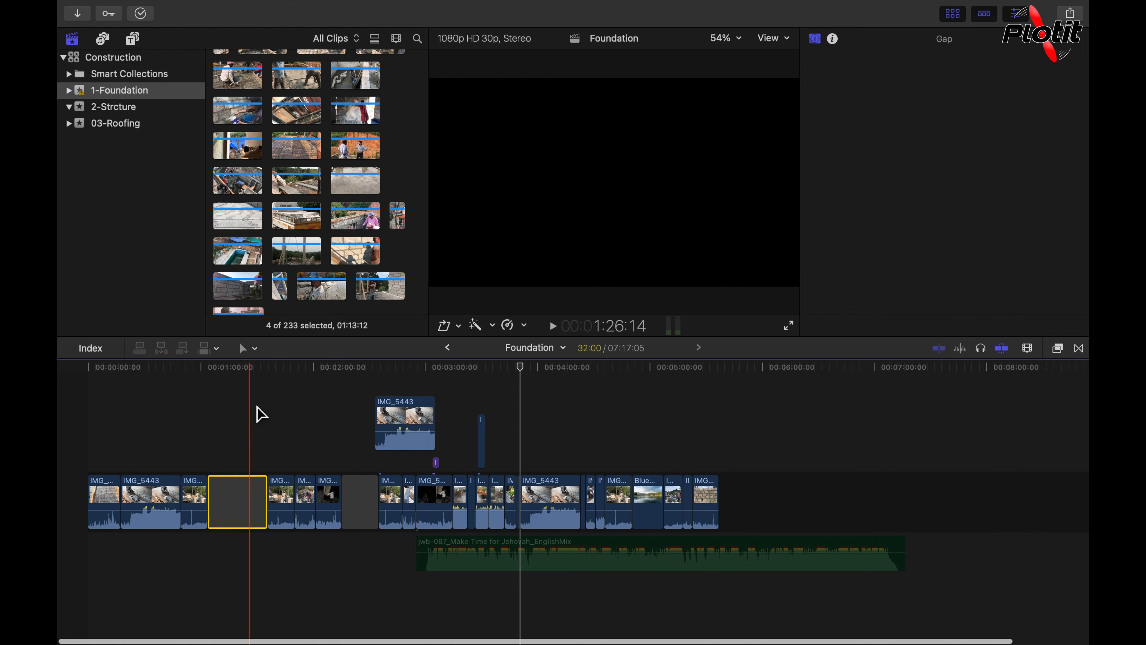
Switch to the Select tool and lift the 15:12 IMG_5455 clip out of the primary storyline to connect it above
left_click(258, 351)
left_click(273, 369)
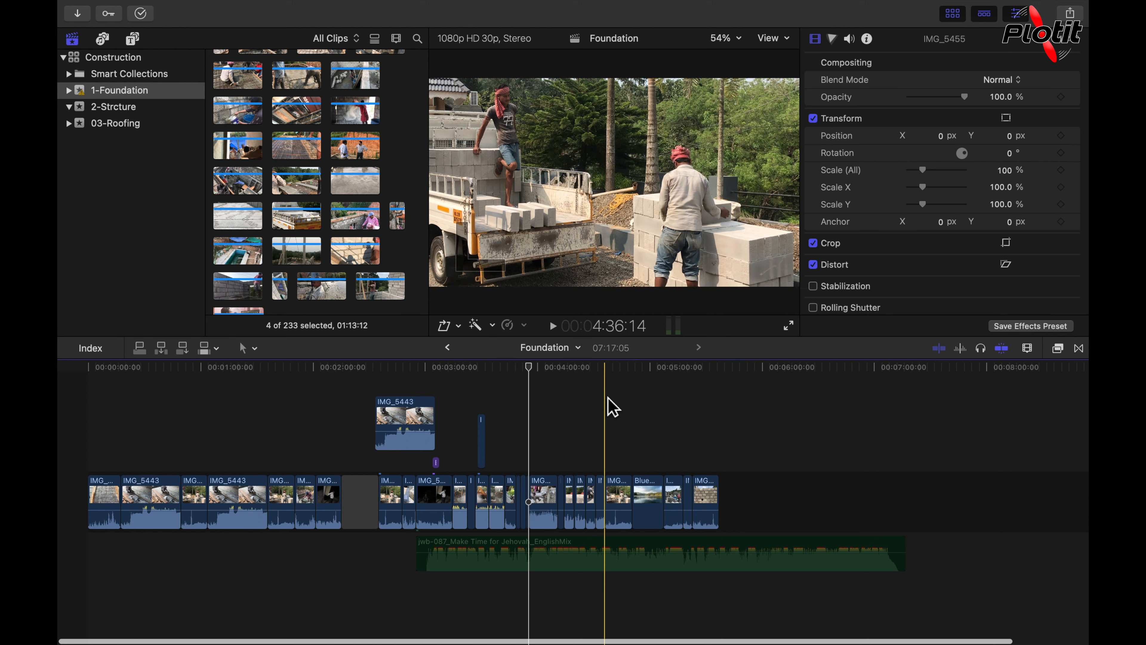
left_click(545, 504)
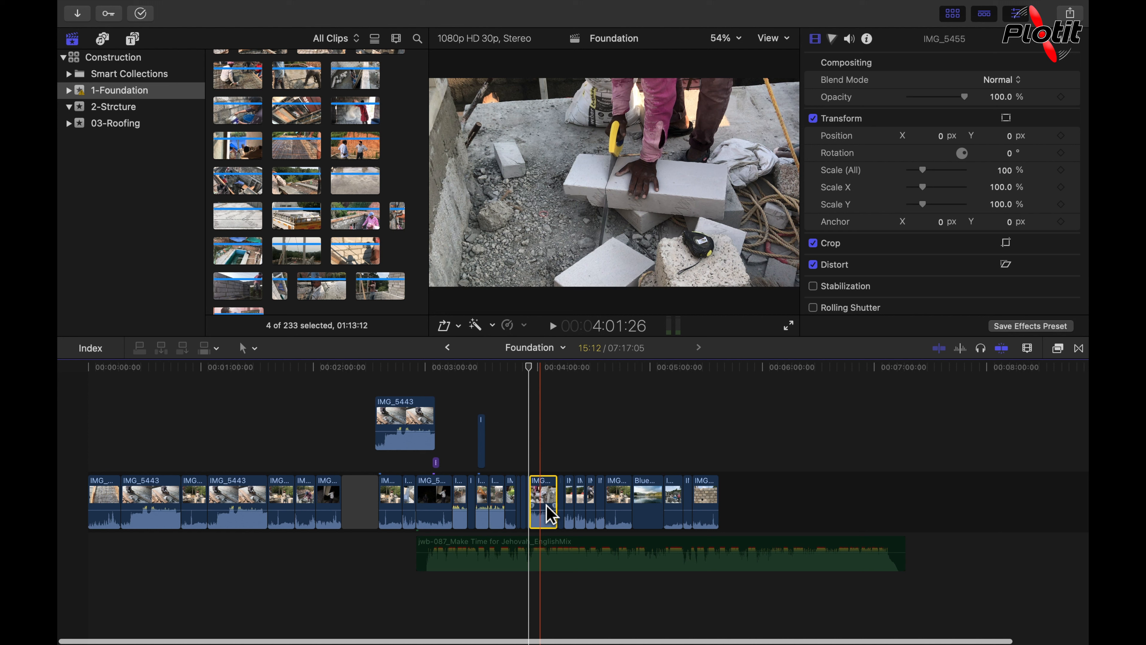
left_click_drag(546, 505, 580, 458)
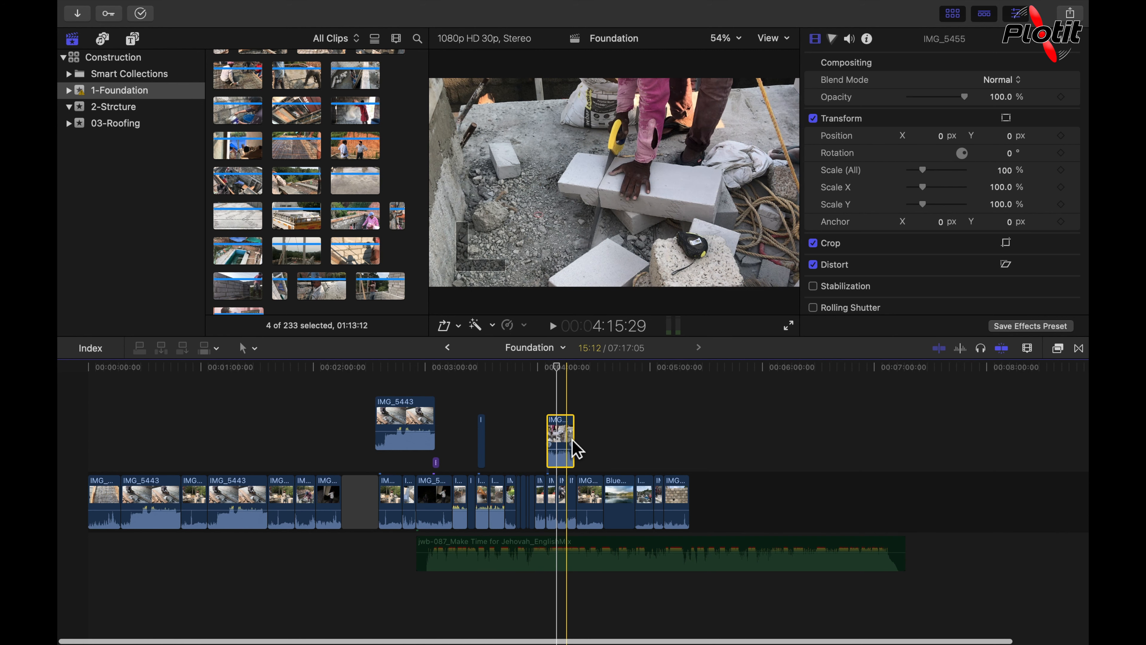
Shift the connected IMG_5455 clip slightly later, and undo its moves back into the primary storyline
left_click(686, 515)
mouse_move(688, 519)
left_mouse_down()
mouse_move(623, 541)
mouse_move(677, 533)
left_mouse_up()
left_click(641, 469)
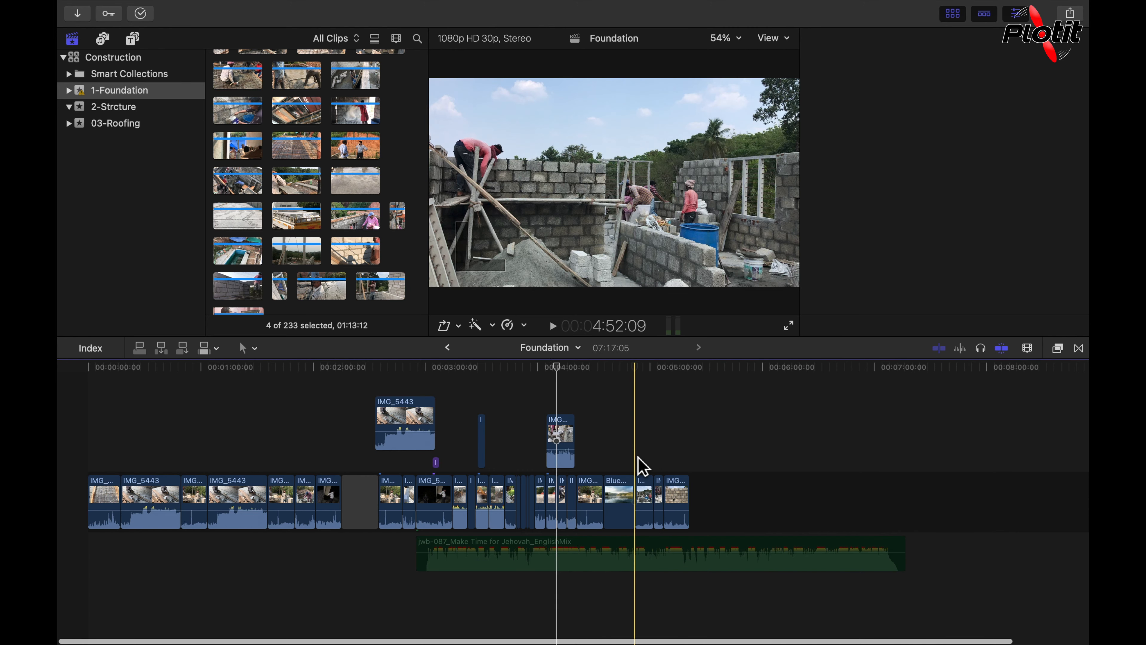
mouse_move(569, 443)
left_mouse_down()
mouse_move(552, 510)
mouse_move(572, 457)
left_mouse_up()
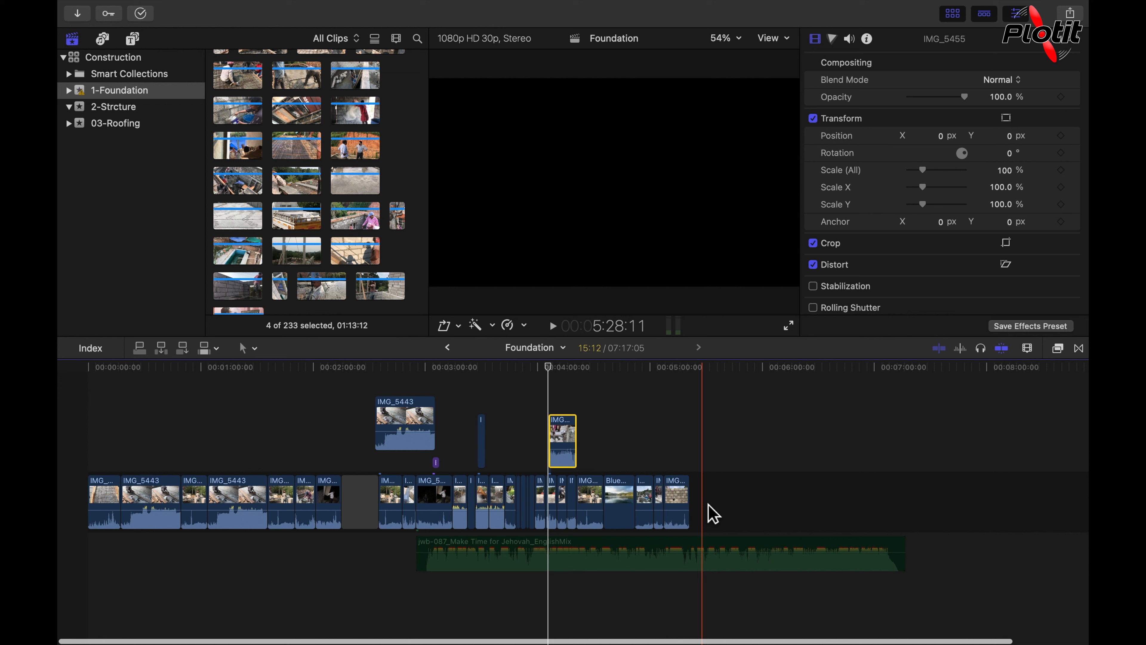
key("super+z")
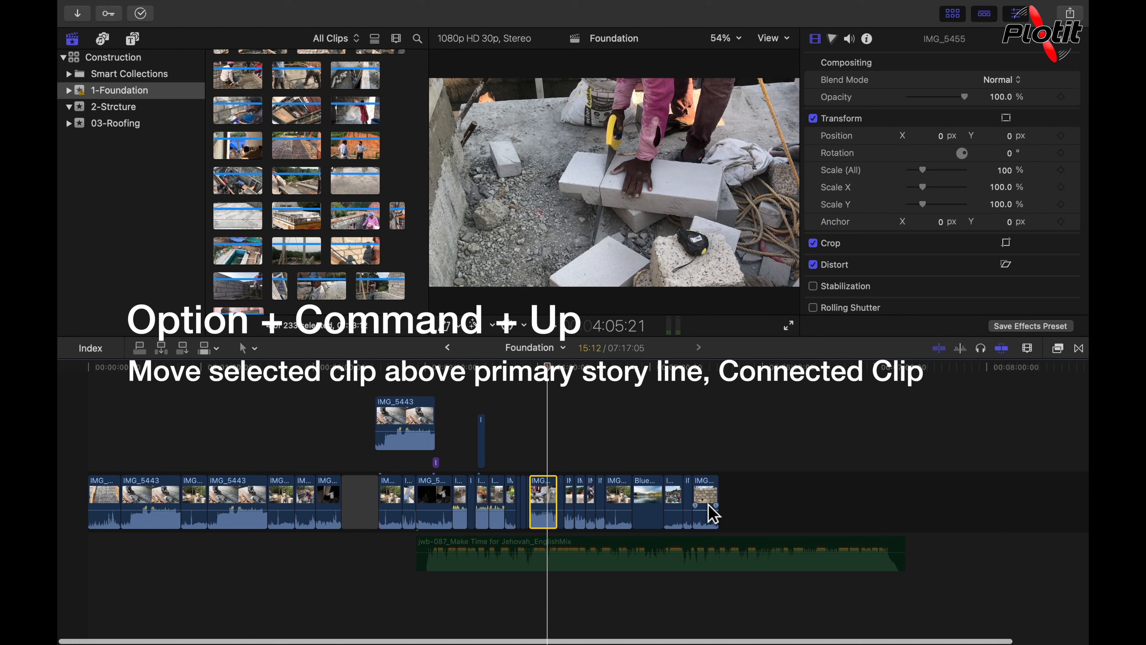
Lift the selected IMG_5455 clip from the primary storyline into a connected clip above, and select the gap left in its place
key("alt+super+Up")
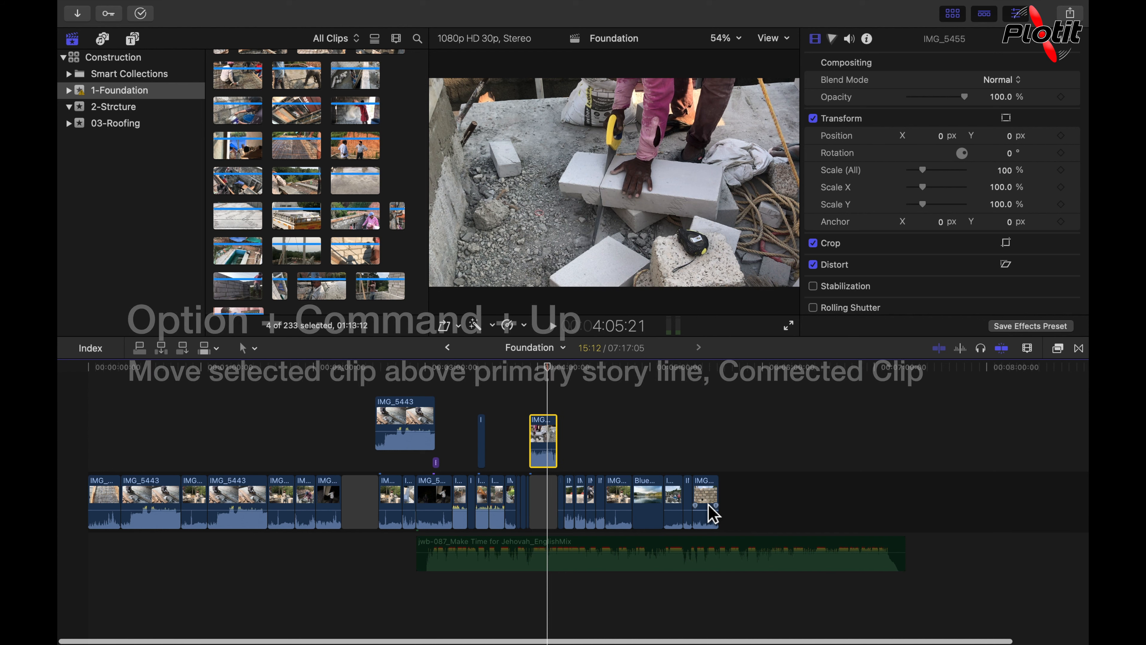
left_click(552, 508)
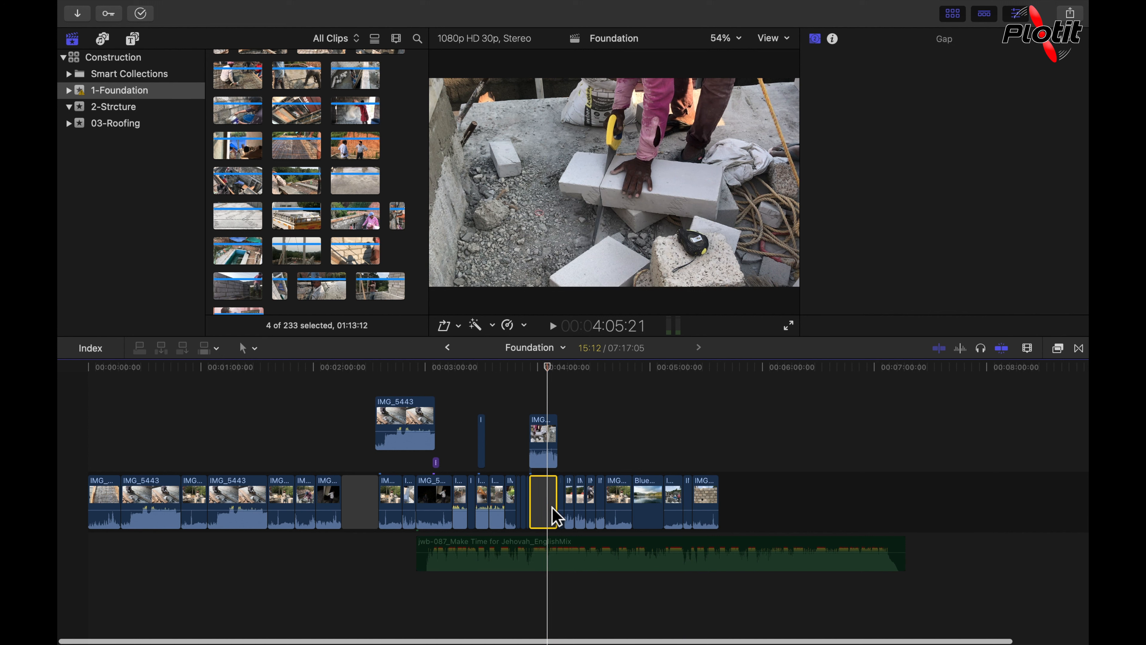